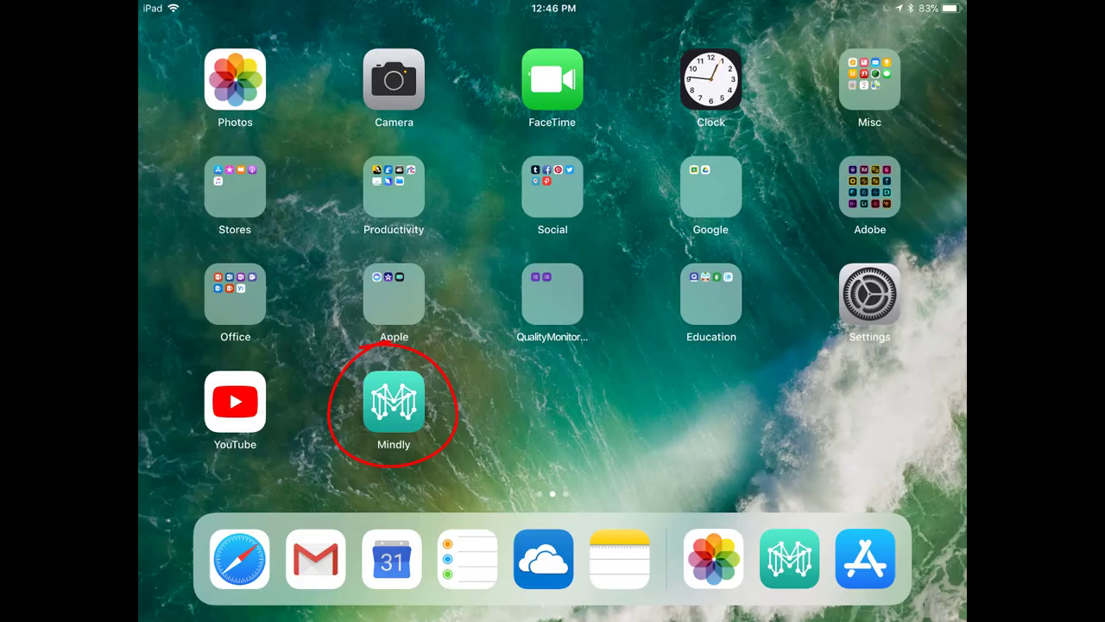
Step: Open Mindly, cancel deleting the Welcome map, then copy it beside the original
click(394, 401)
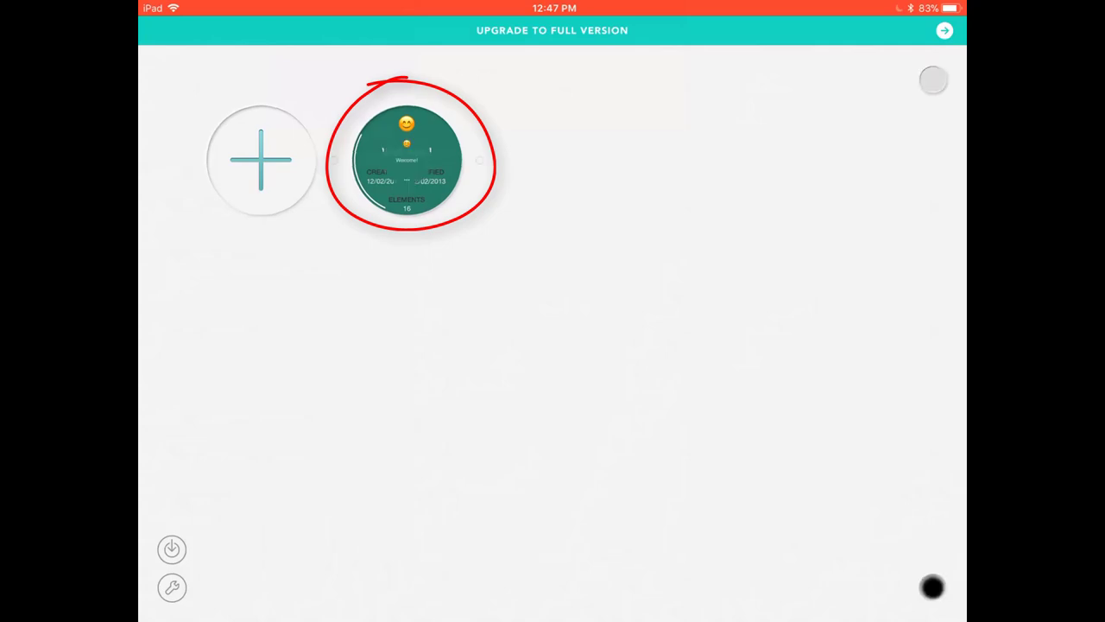
mouse_move(406, 152)
mouse_down()
mouse_move(832, 152)
mouse_move(923, 594)
mouse_move(933, 587)
mouse_up()
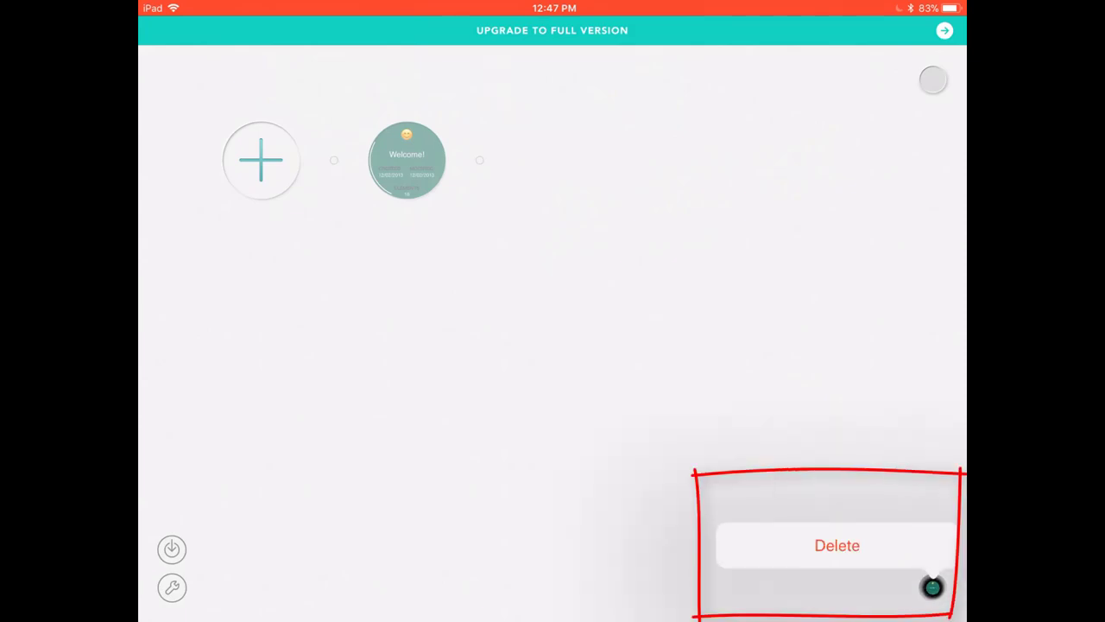
click(837, 545)
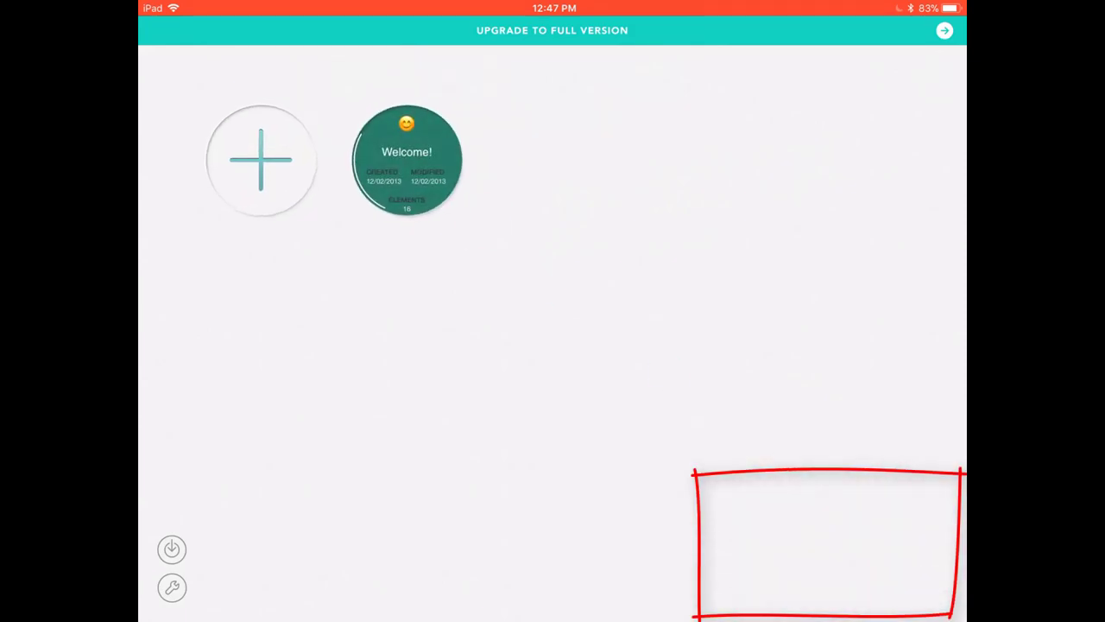
drag(407, 160, 479, 155)
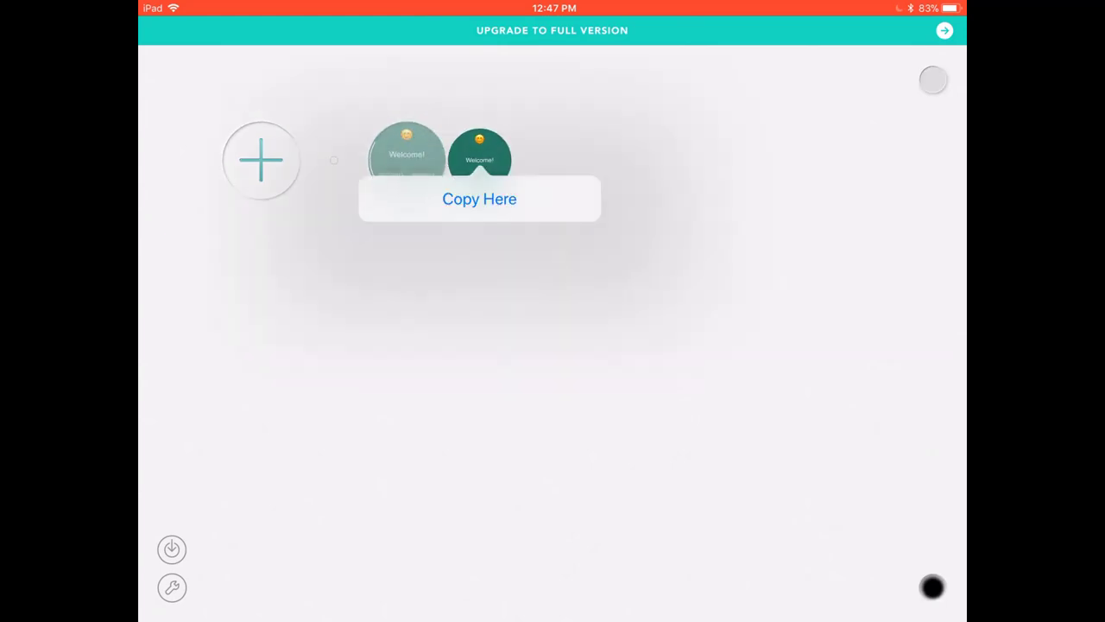
click(479, 199)
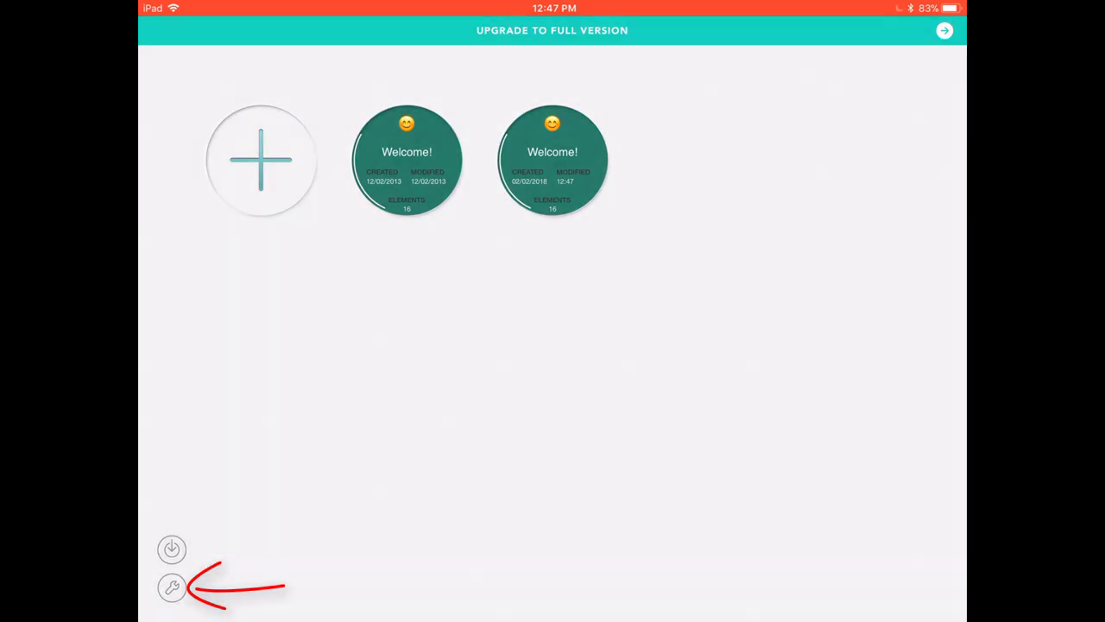
click(171, 587)
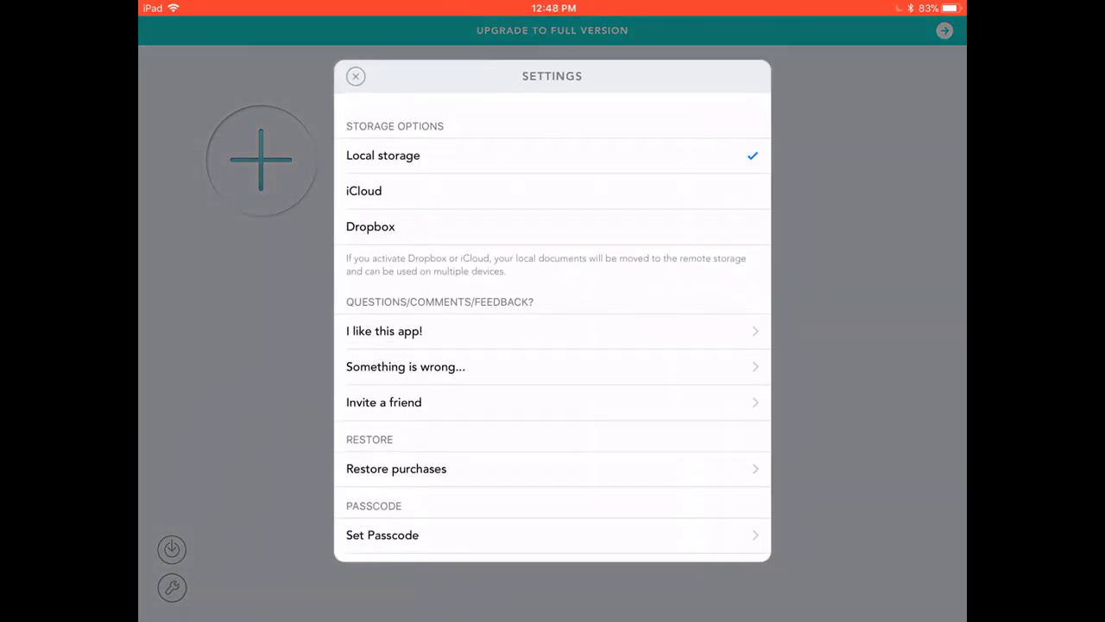
scroll(552, 345, down, 5)
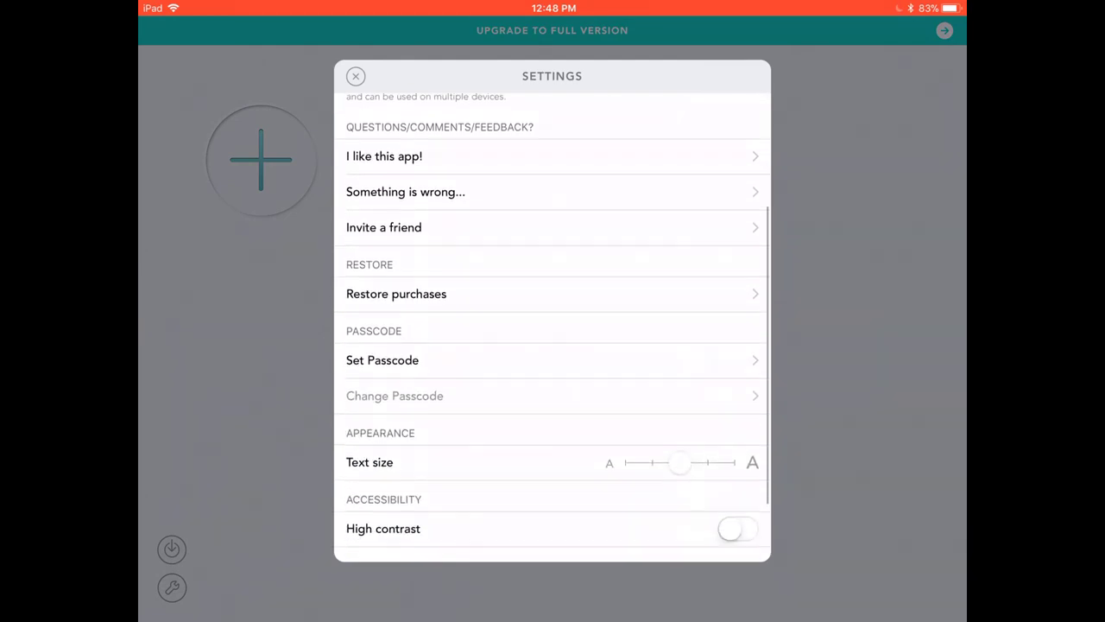
scroll(553, 345, up, 5)
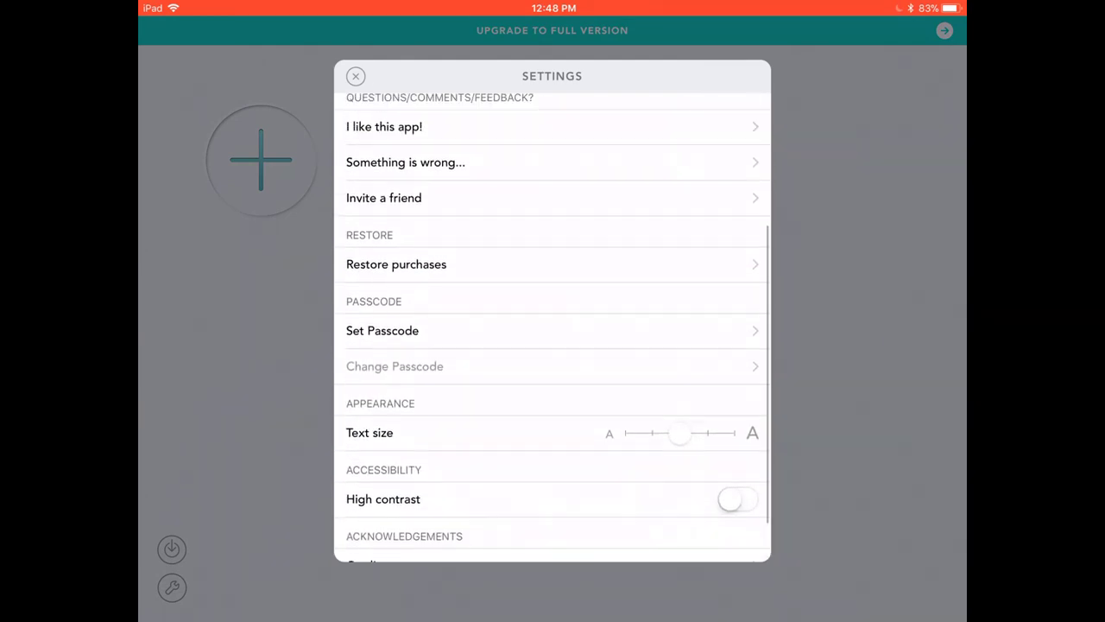
click(356, 76)
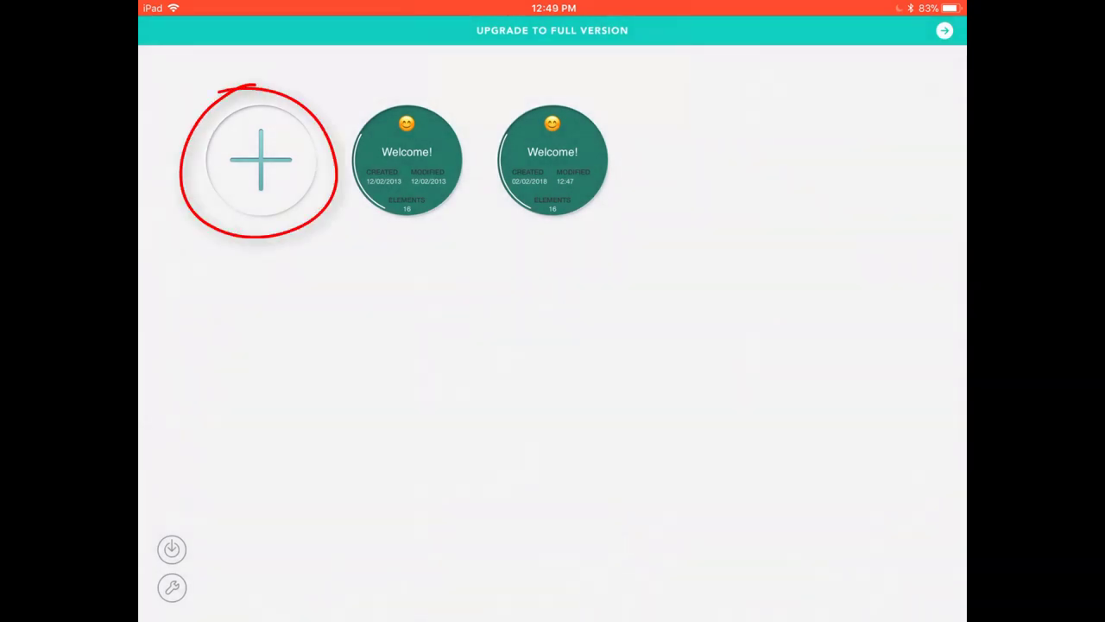
Step: Create a new map titled Main Topic with the note 'More information here if you want'
click(260, 160)
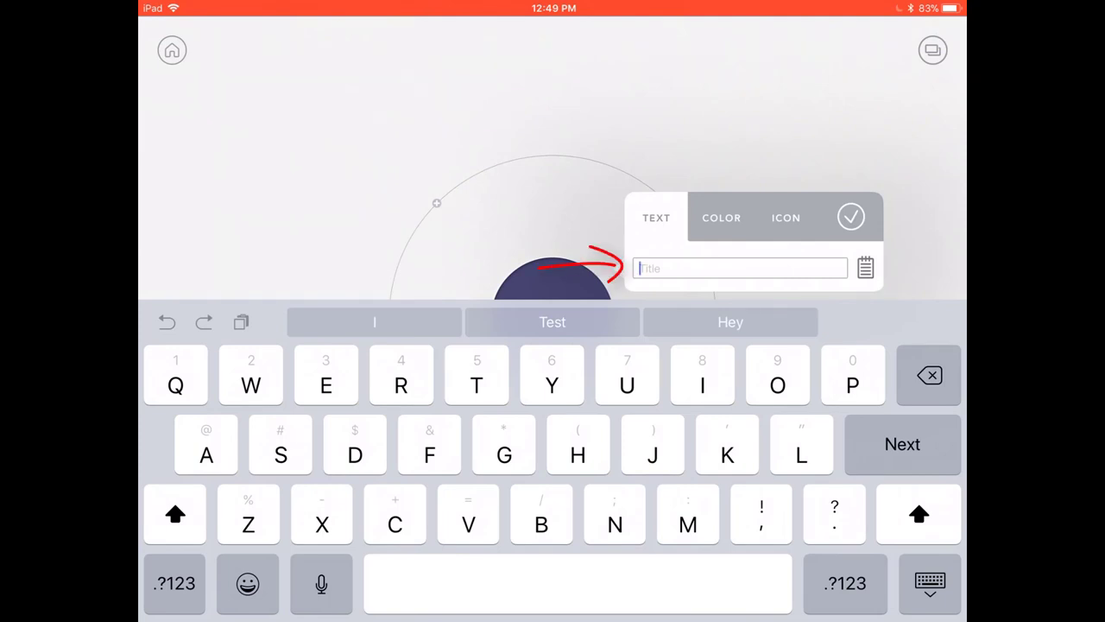
text(Ma)
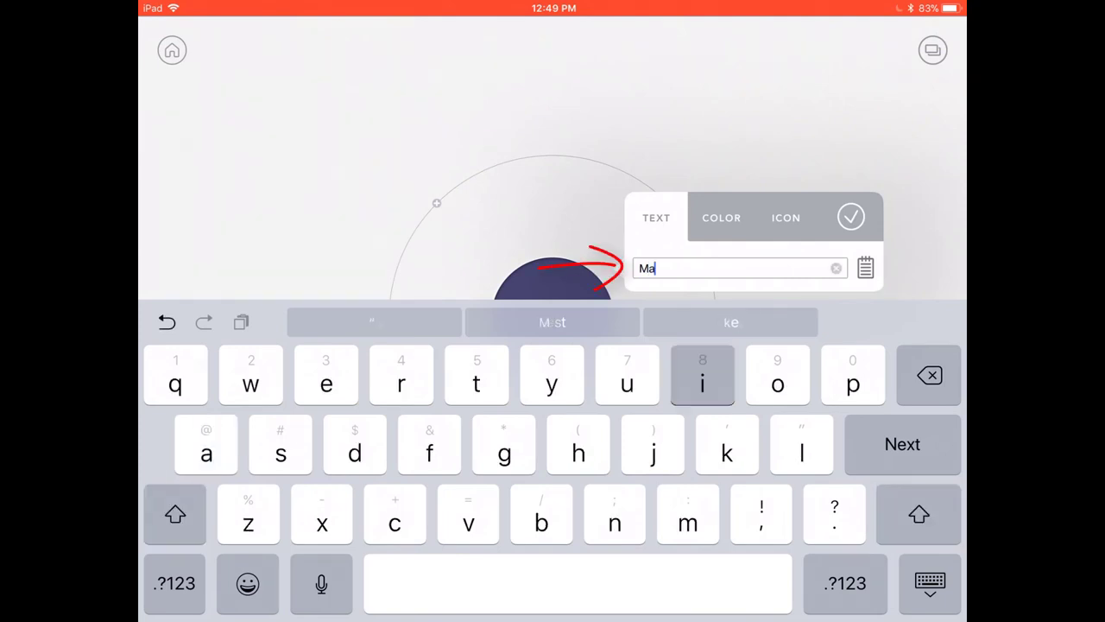
text(in )
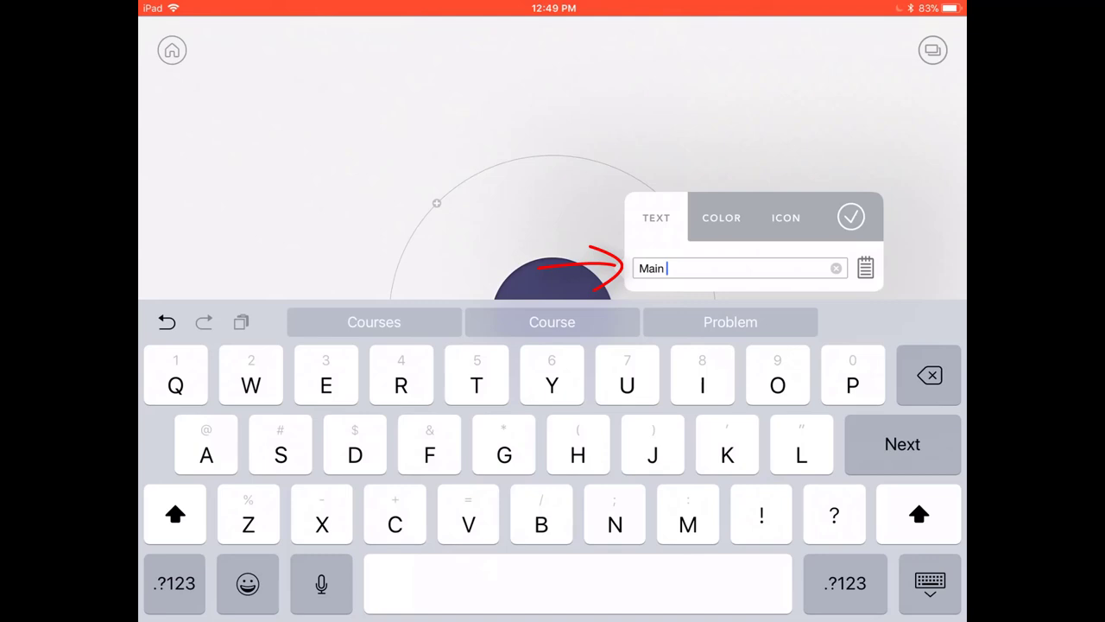
text(Topic)
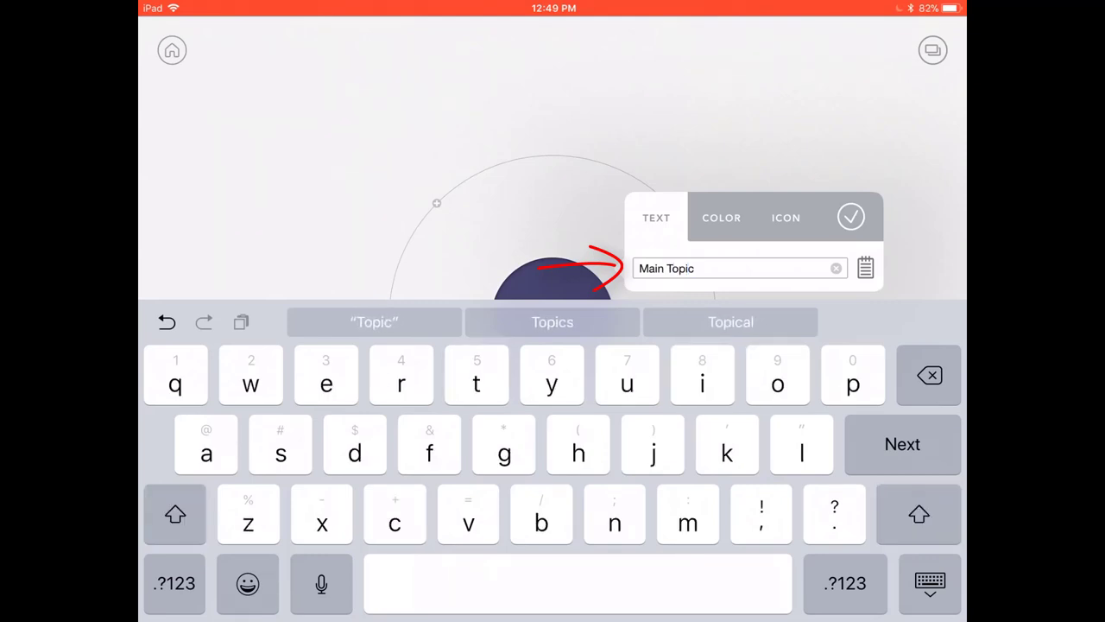
click(865, 267)
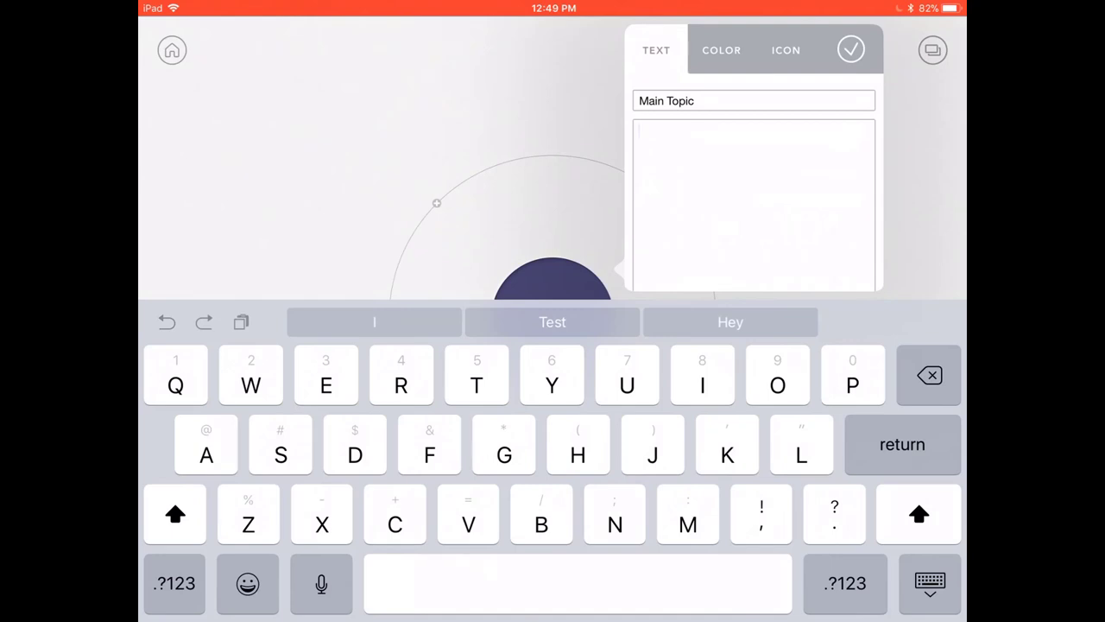
text(More informa)
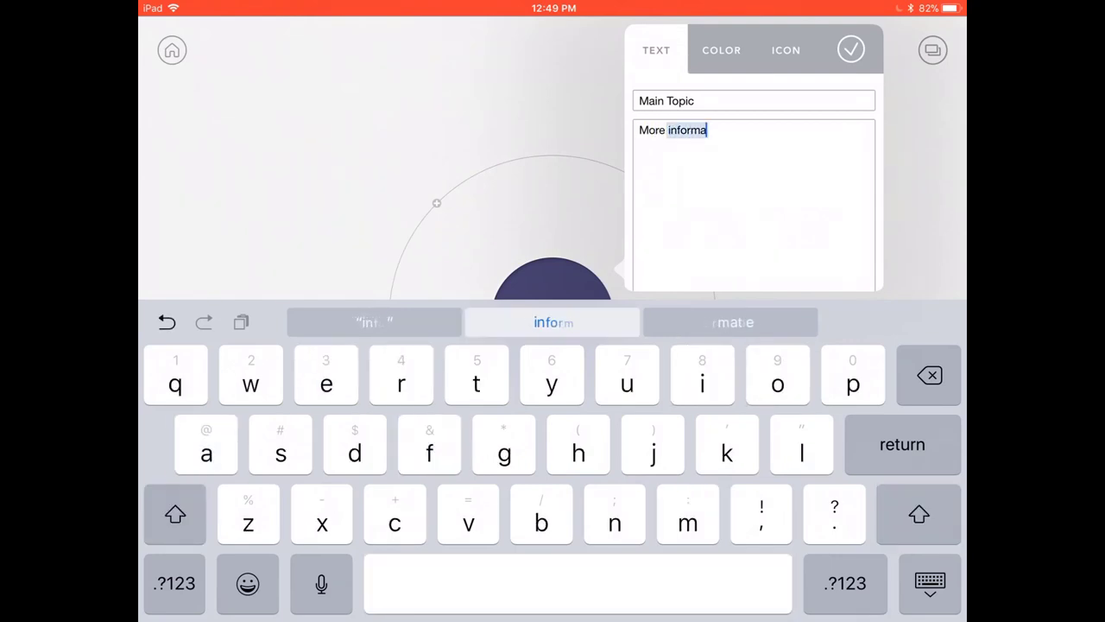
text(tion her)
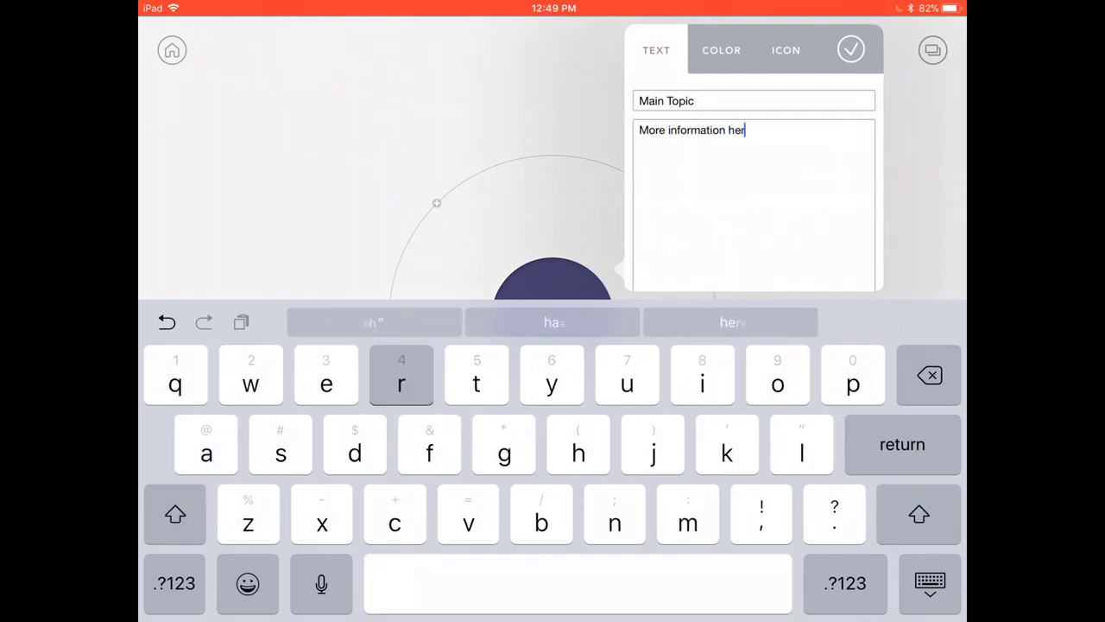
text(e if you )
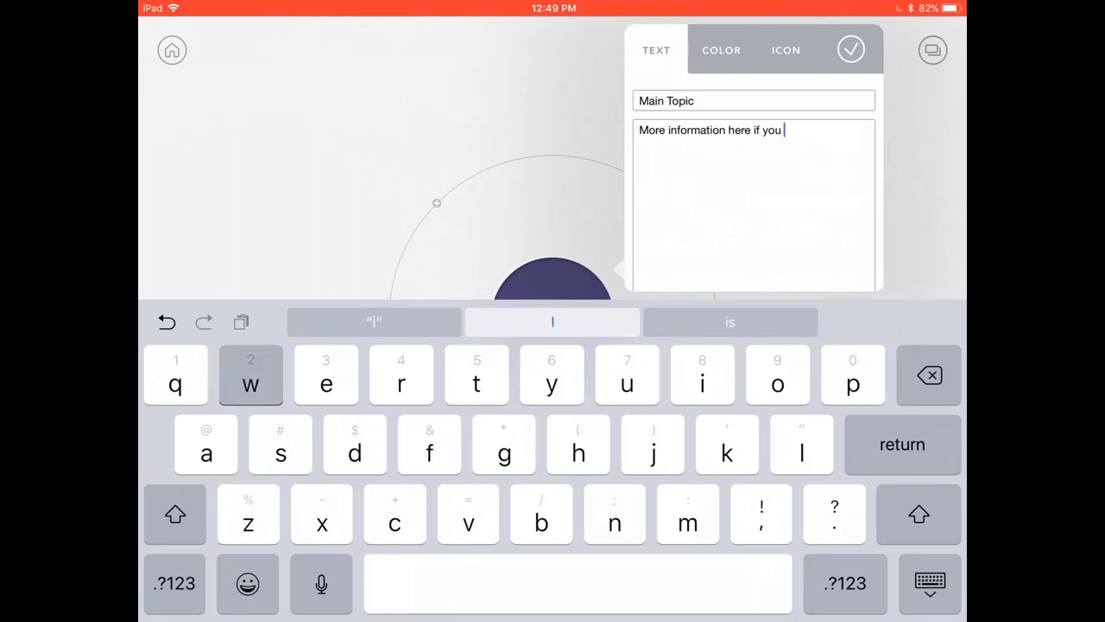
text(want)
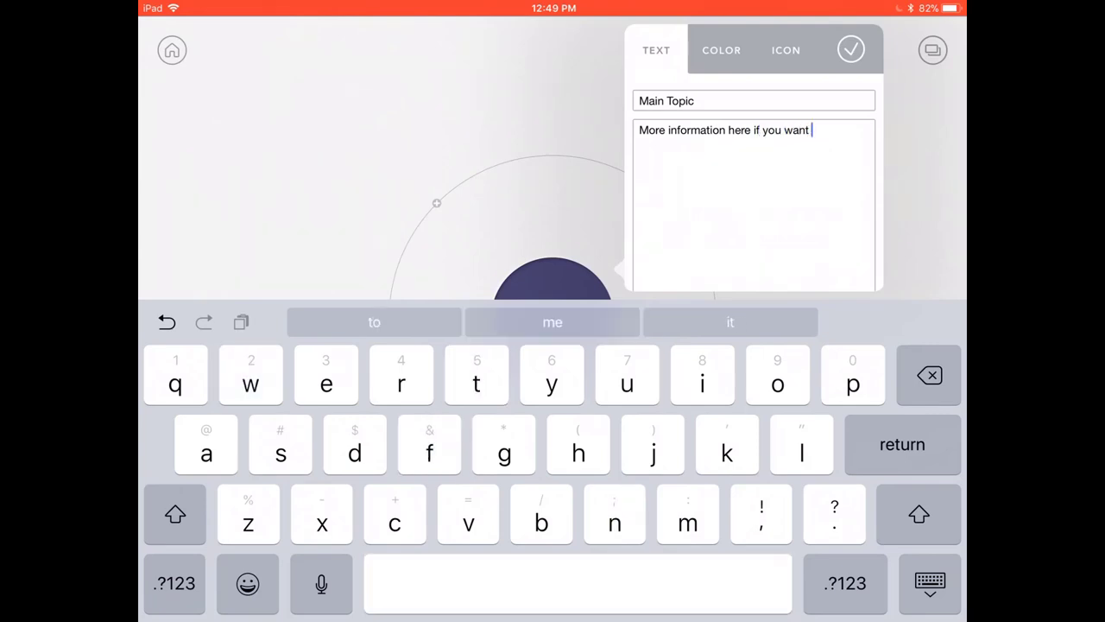
Step: Colour the Main Topic bubble red from the bright-colours palette after trying teal
click(721, 50)
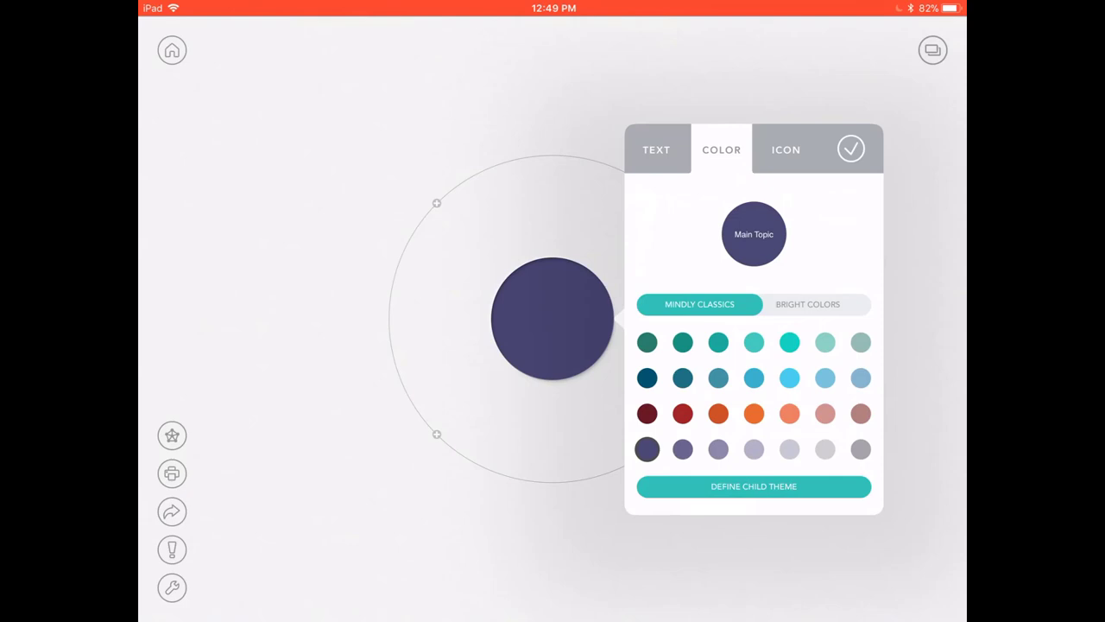
click(682, 343)
click(718, 342)
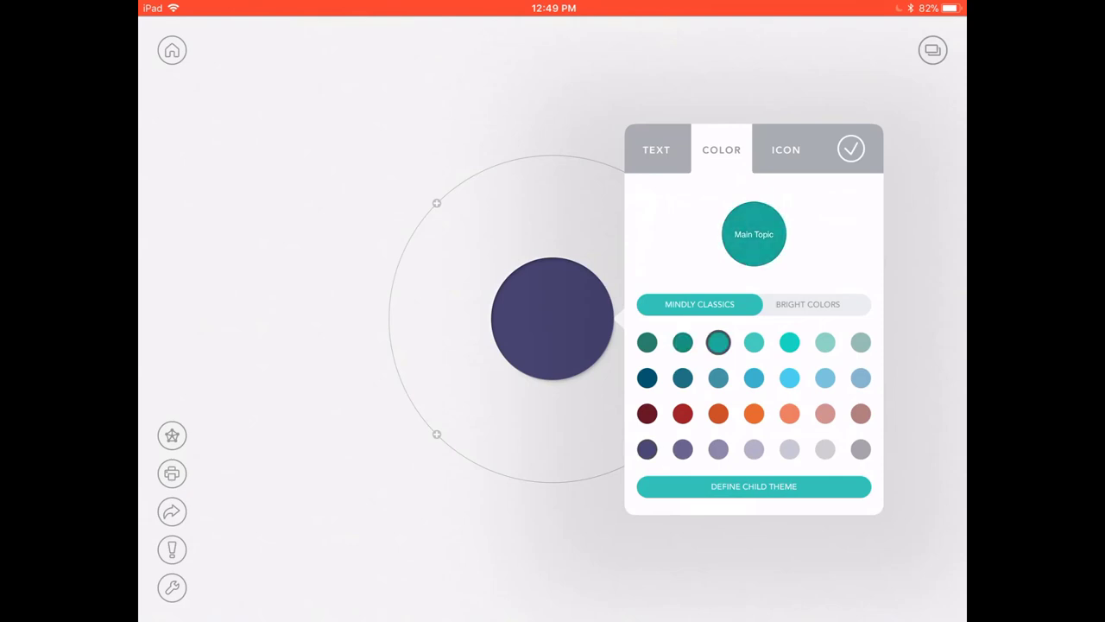
click(807, 304)
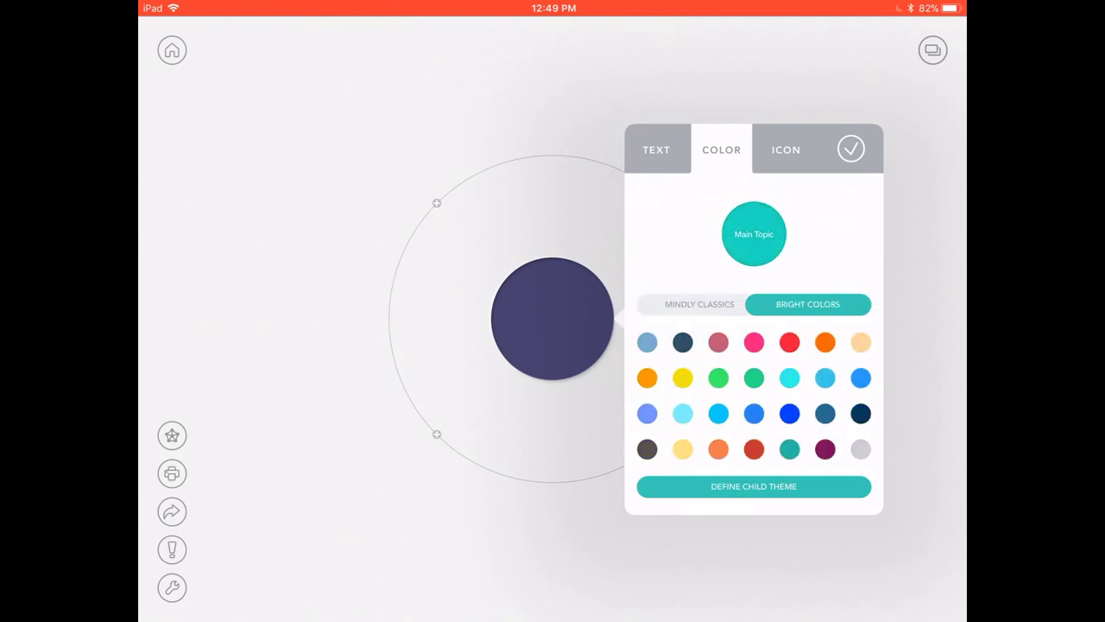
click(789, 342)
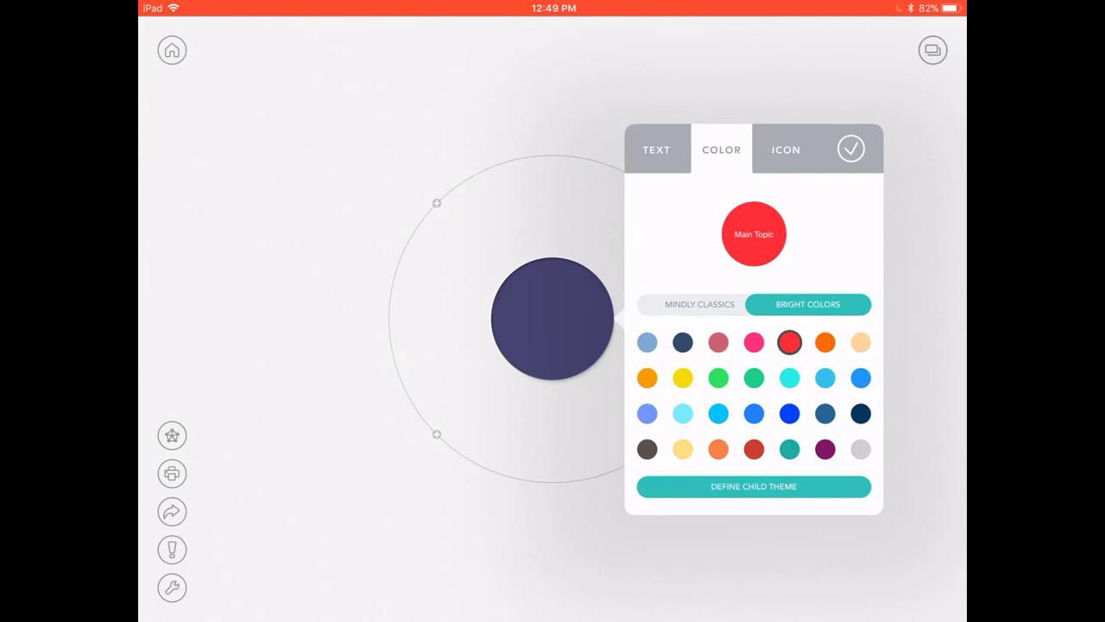
Step: Give Main Topic a grinning face icon from the Expressions emoji category
click(786, 149)
scroll(753, 406, down, 5)
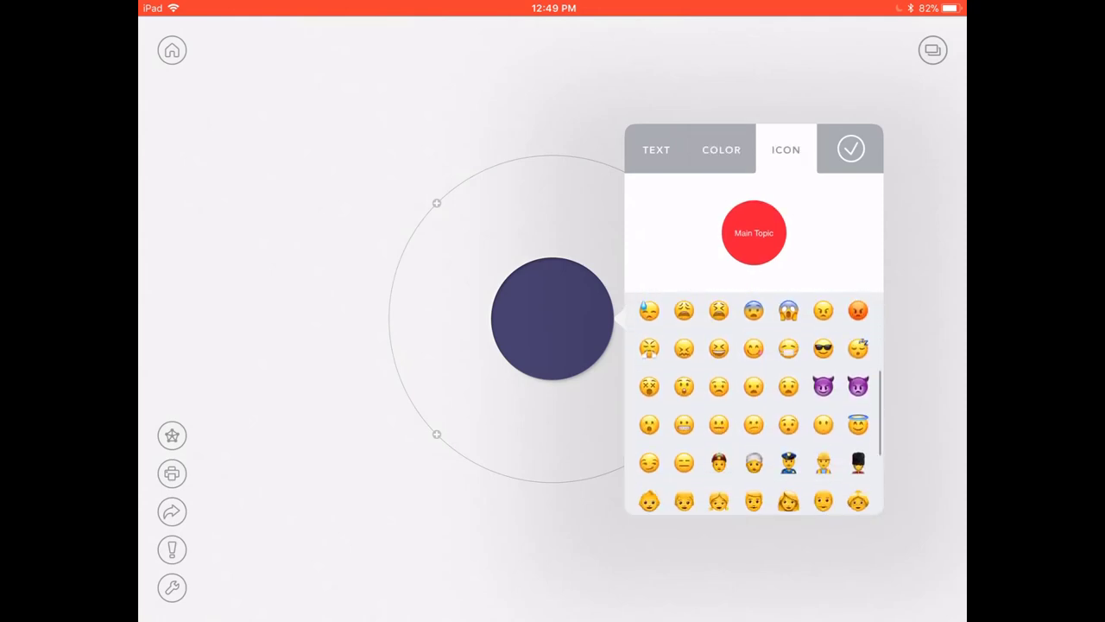
scroll(753, 406, up, 3)
scroll(754, 405, up, 3)
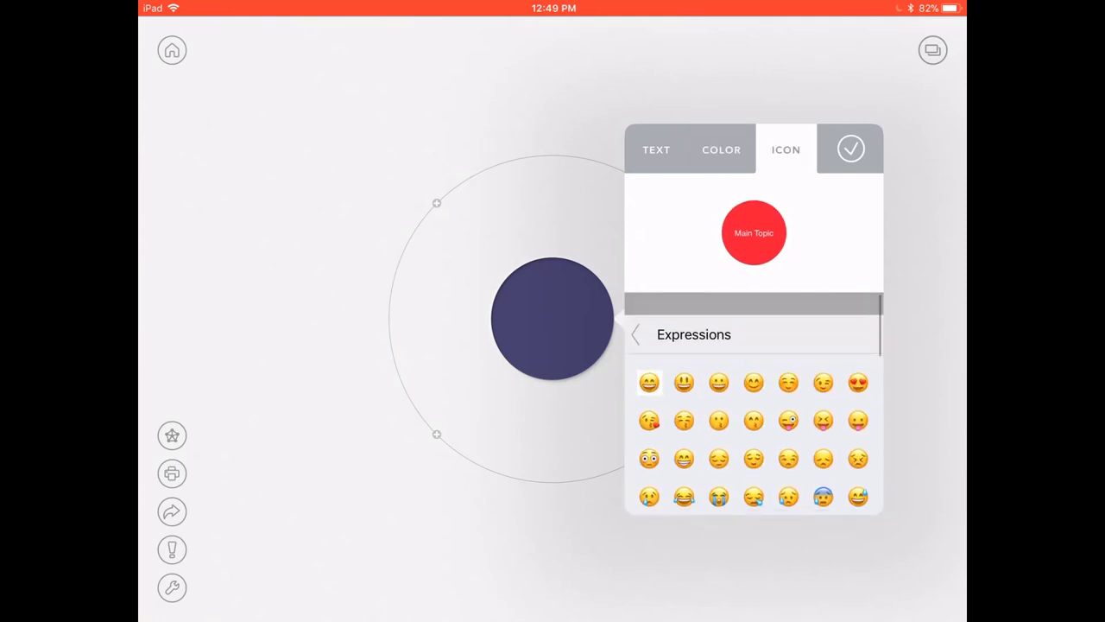
click(639, 311)
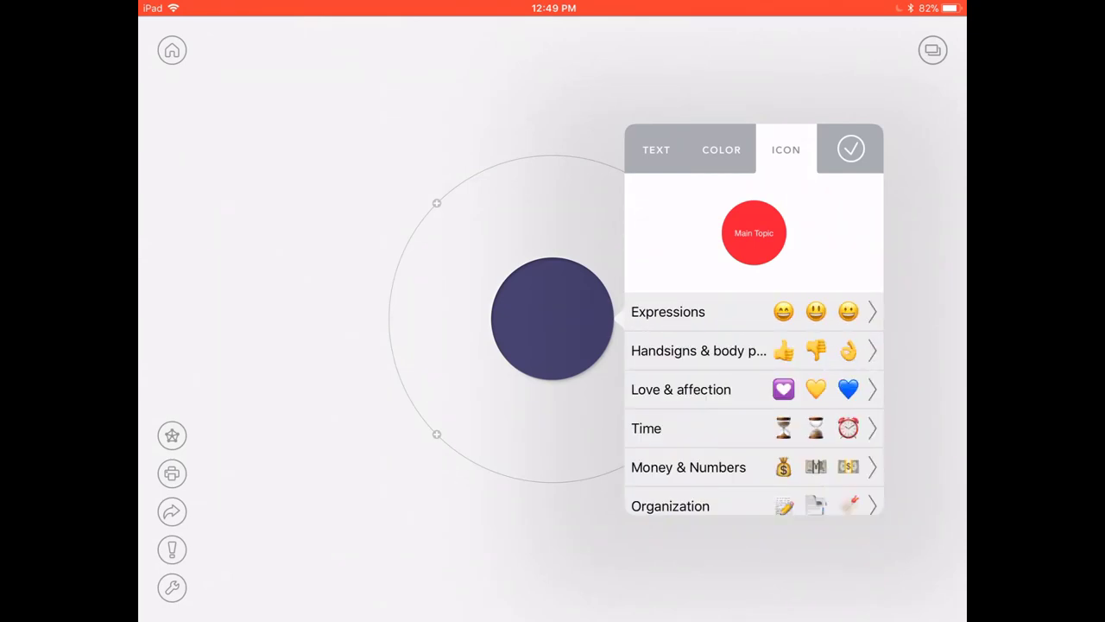
click(751, 312)
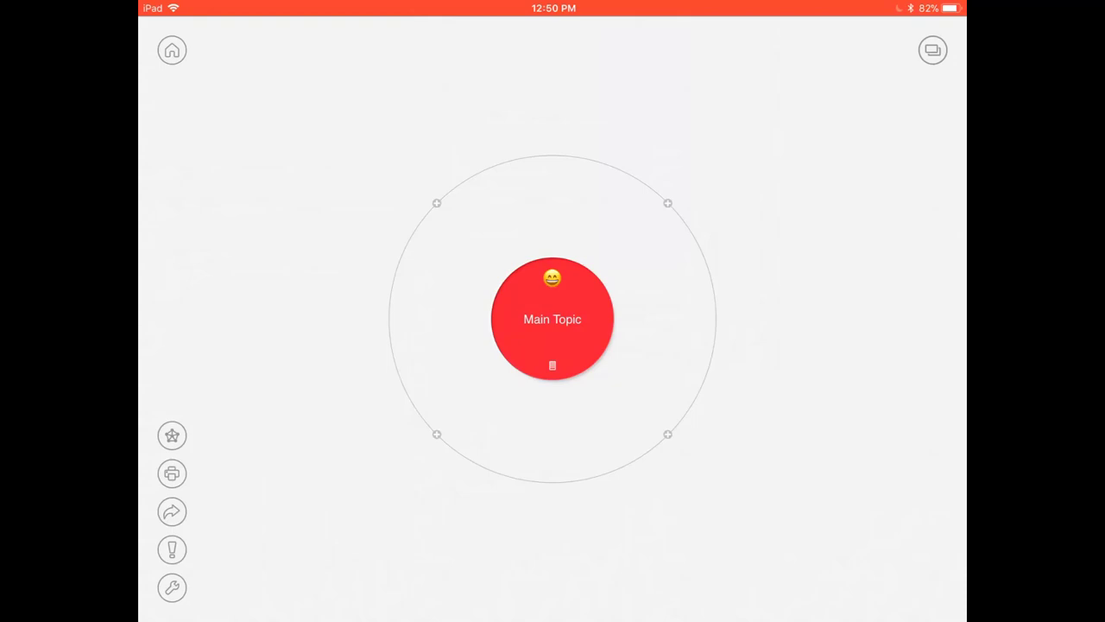
Step: Add a navy 'Sub topic' child to Main Topic and make it the centre
click(666, 203)
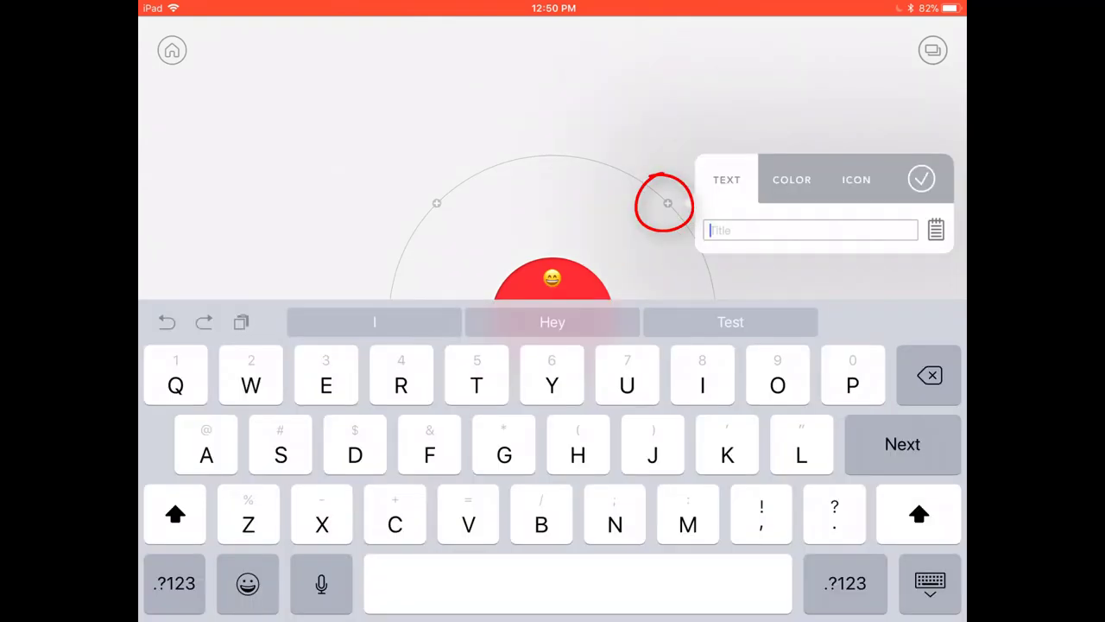
text(Sub)
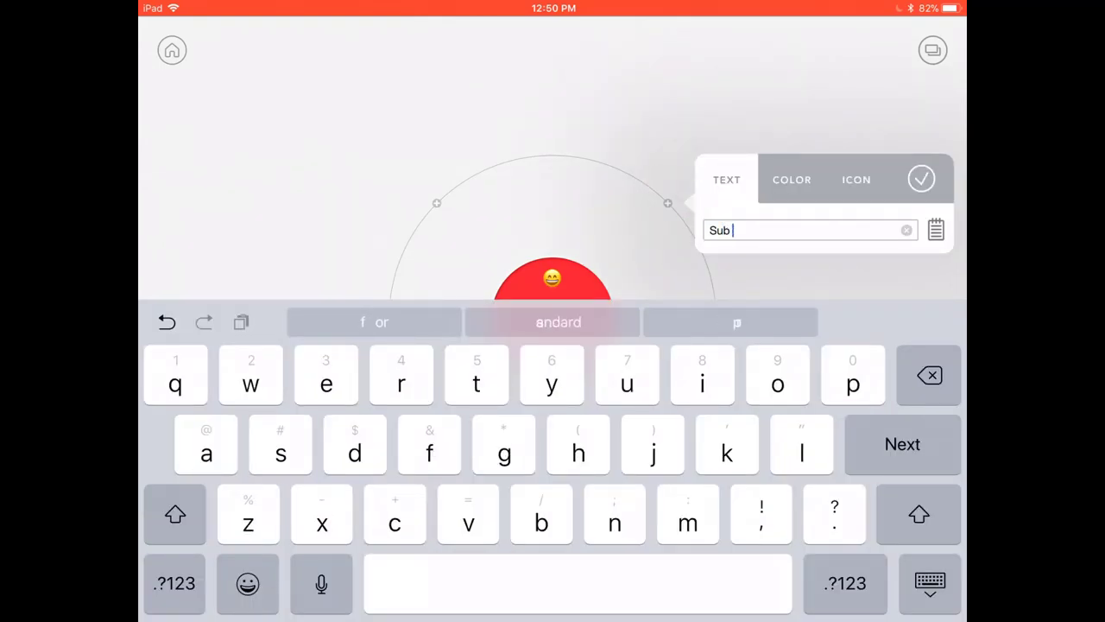
text( topic)
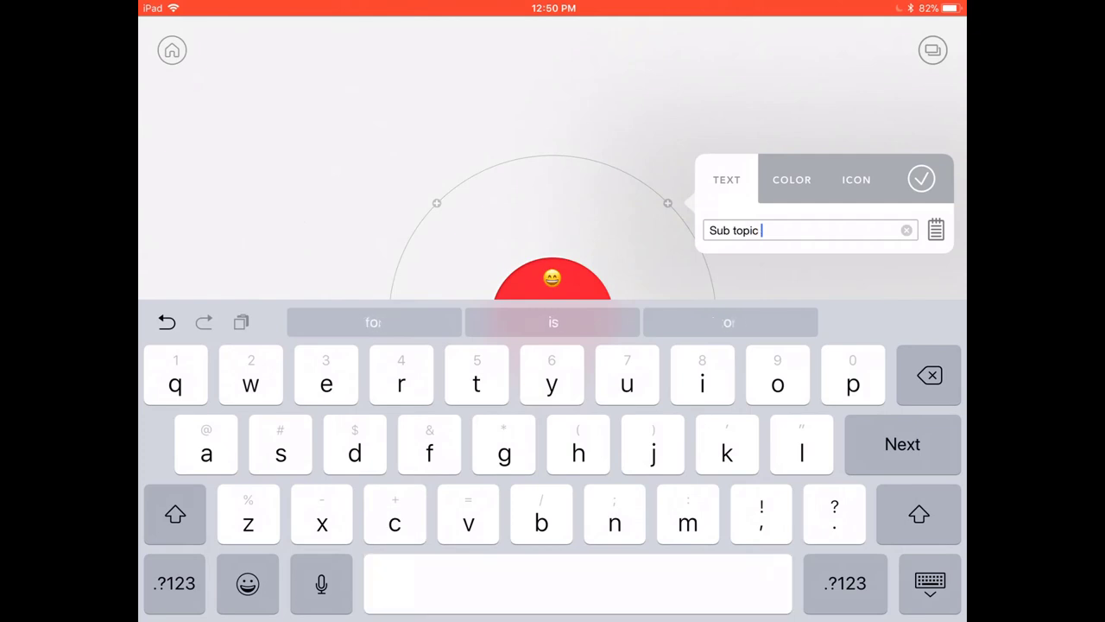
click(792, 179)
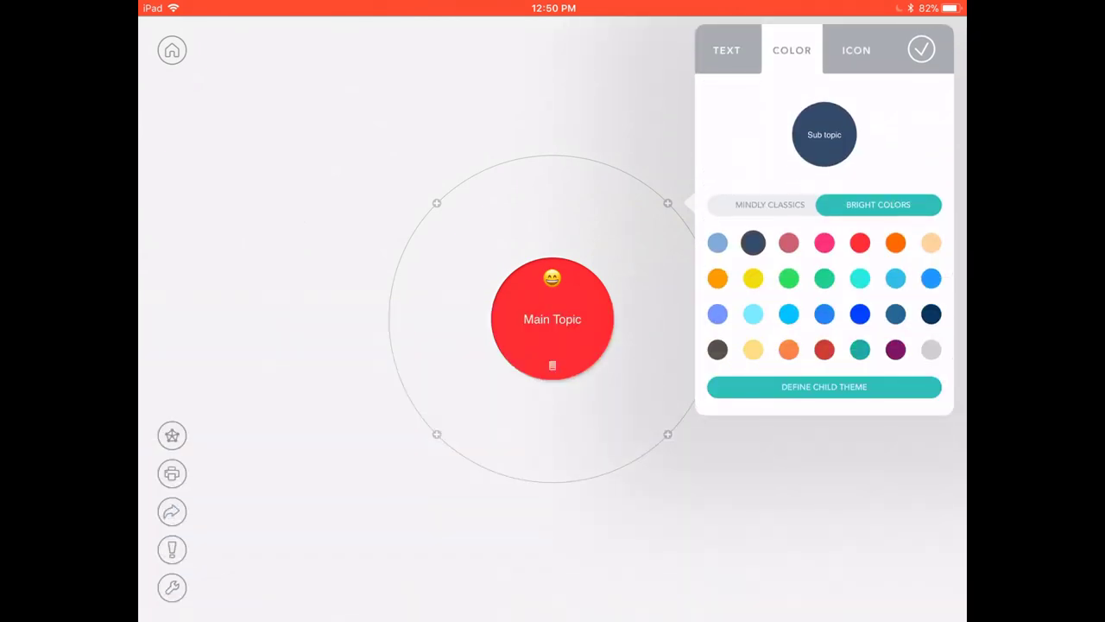
click(921, 50)
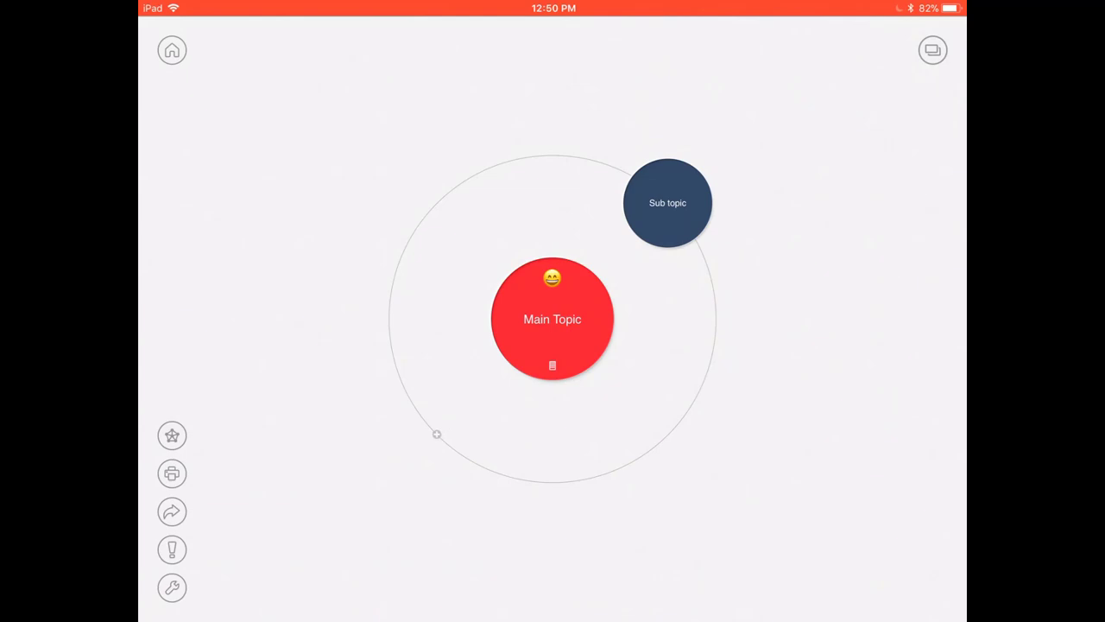
click(668, 202)
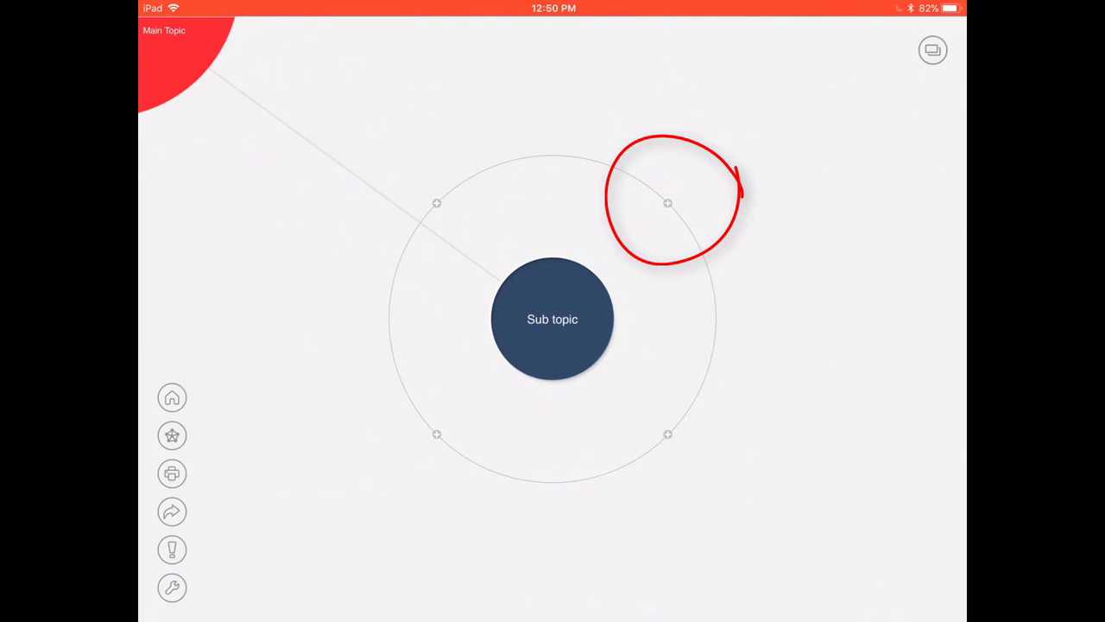
Step: Add three children to Sub topic: 'Sub topic', 'Sub topic 2' and 'Sub topic 3'
click(667, 202)
text(Sub topic)
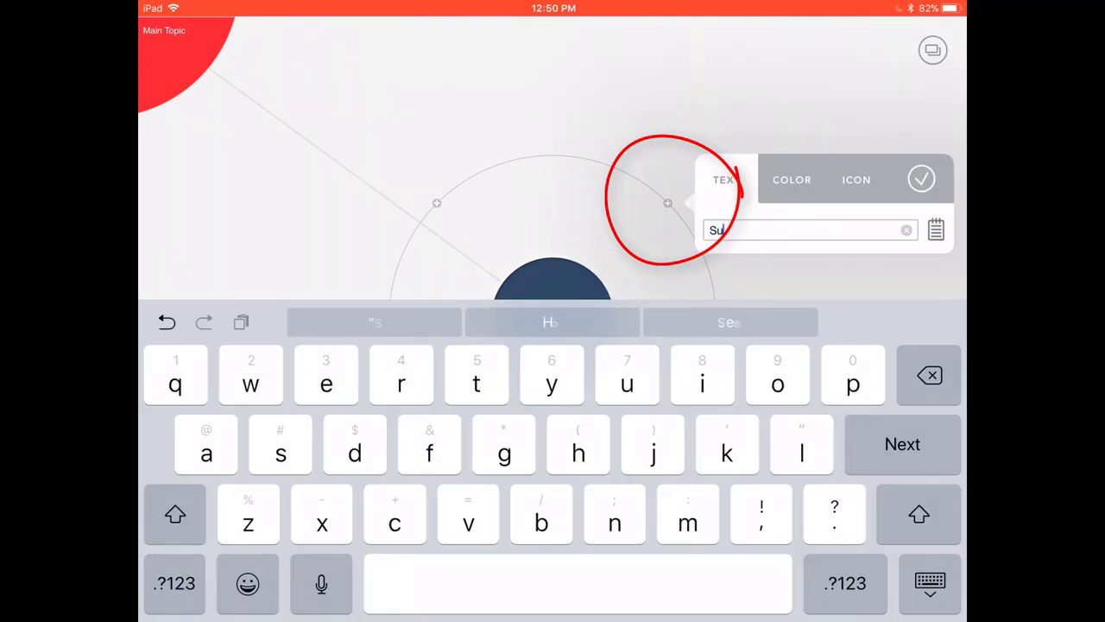
click(921, 179)
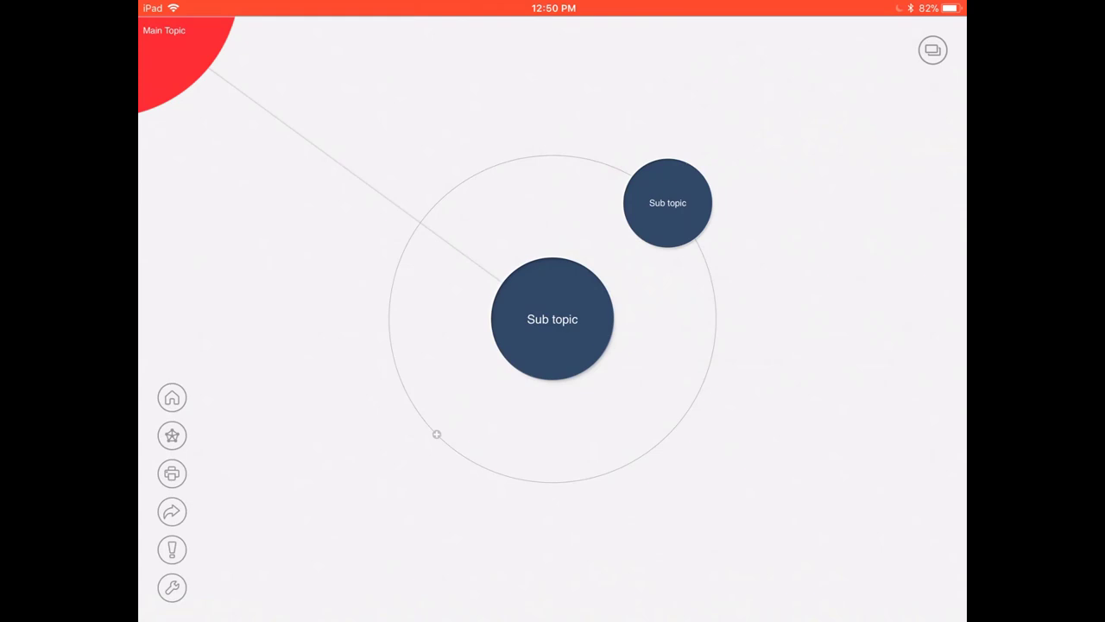
click(436, 434)
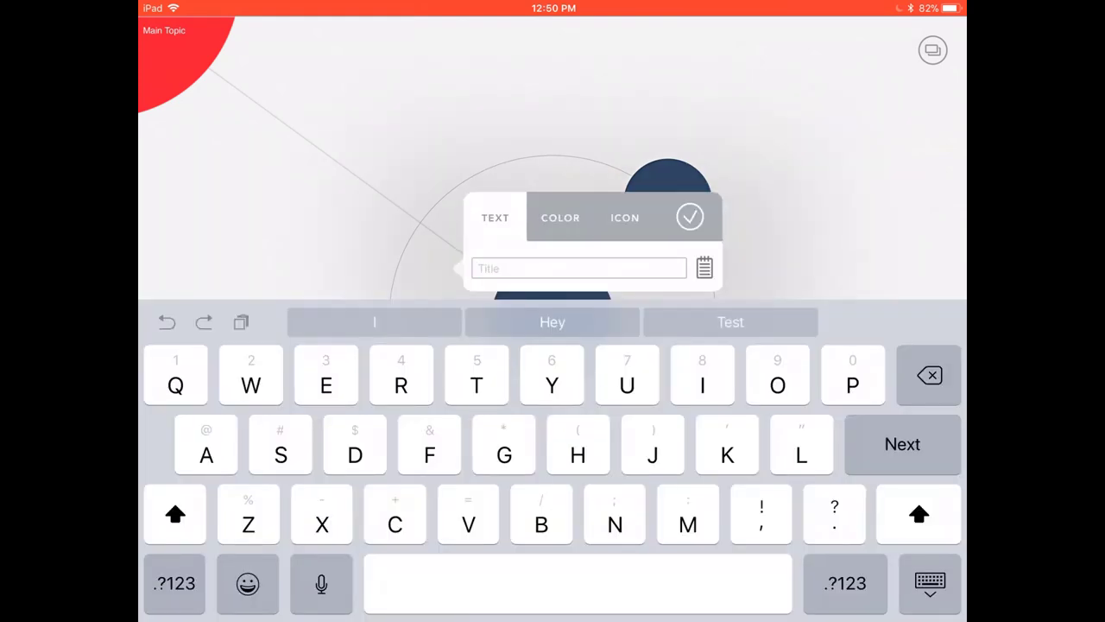
text(Sub topic)
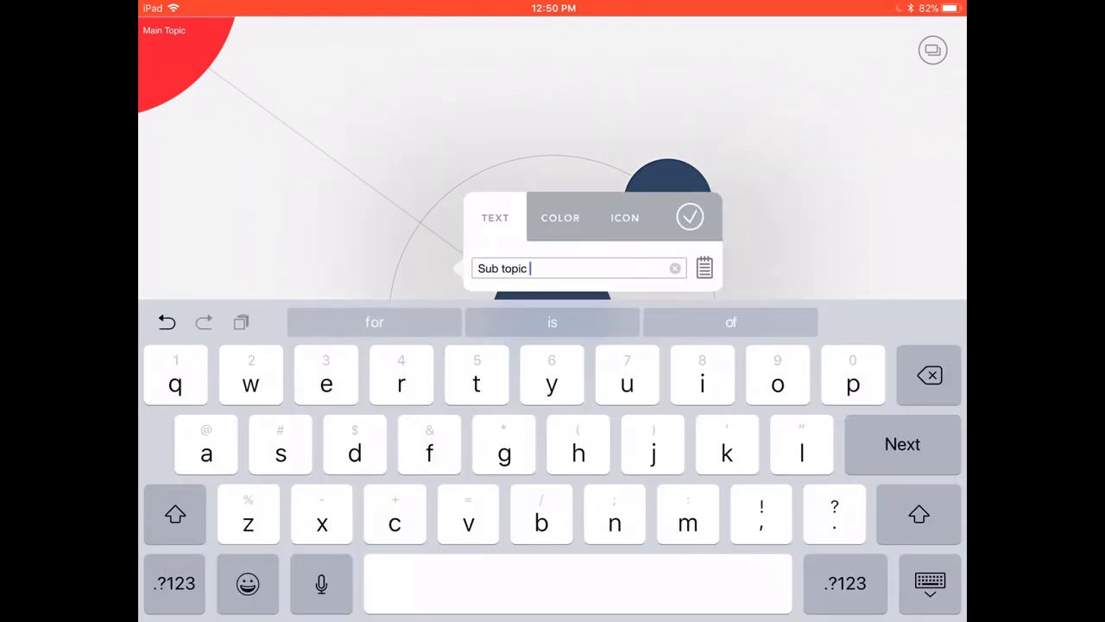
click(175, 582)
text(2)
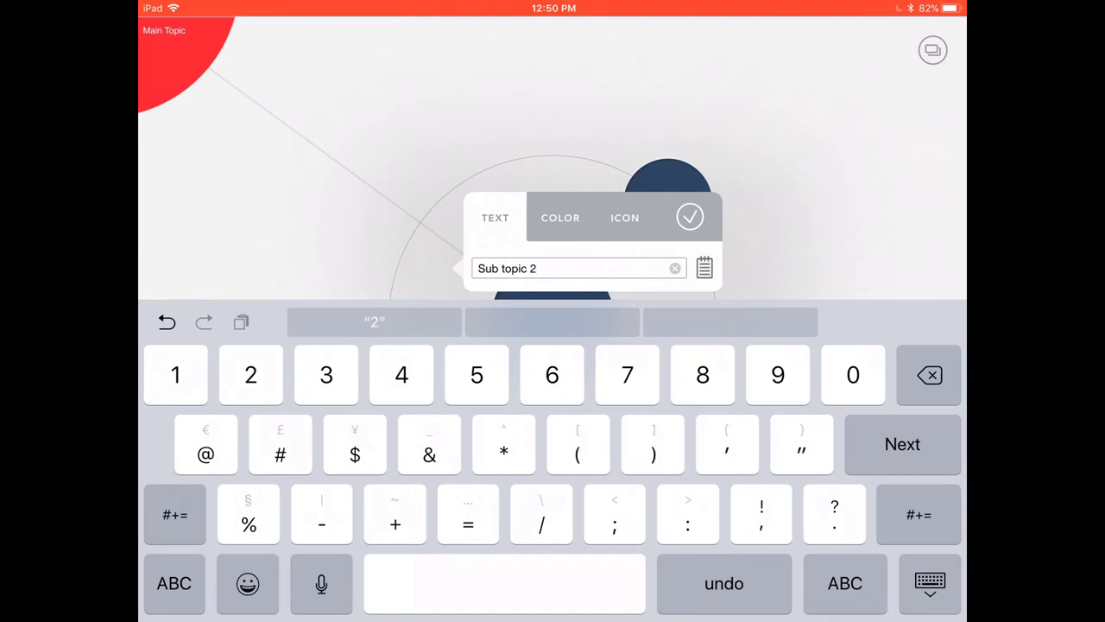
click(690, 216)
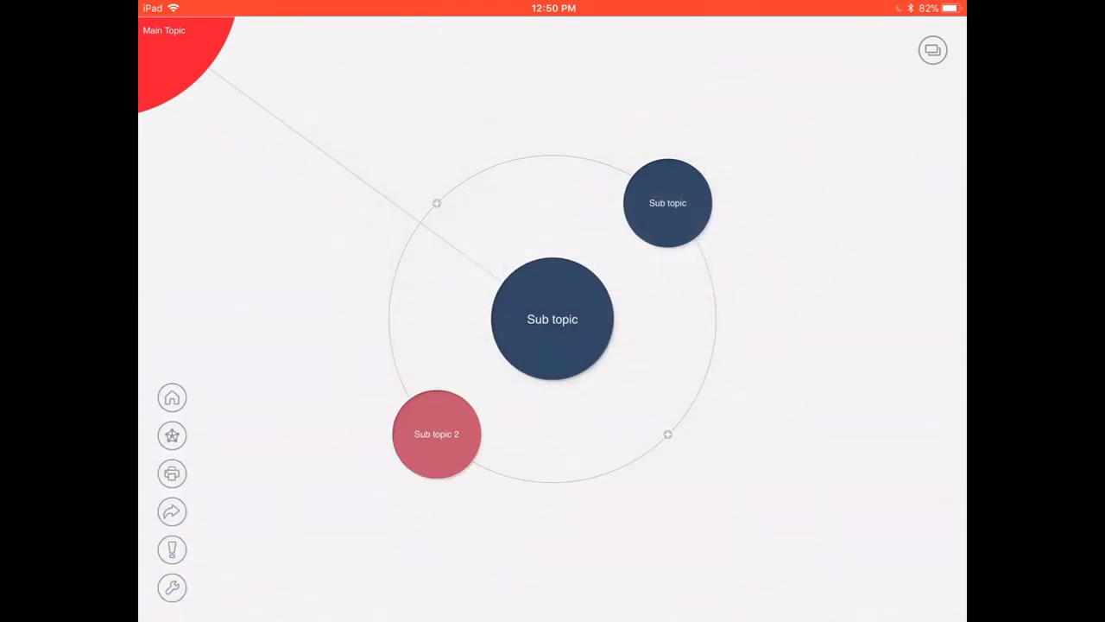
click(668, 202)
text(S)
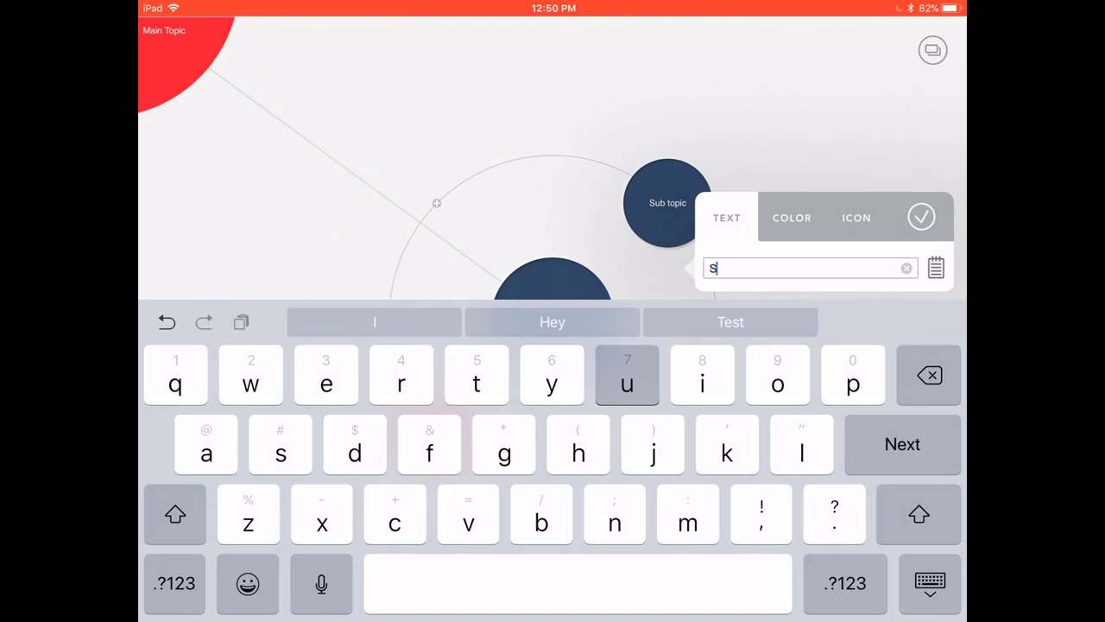
text(ub topi)
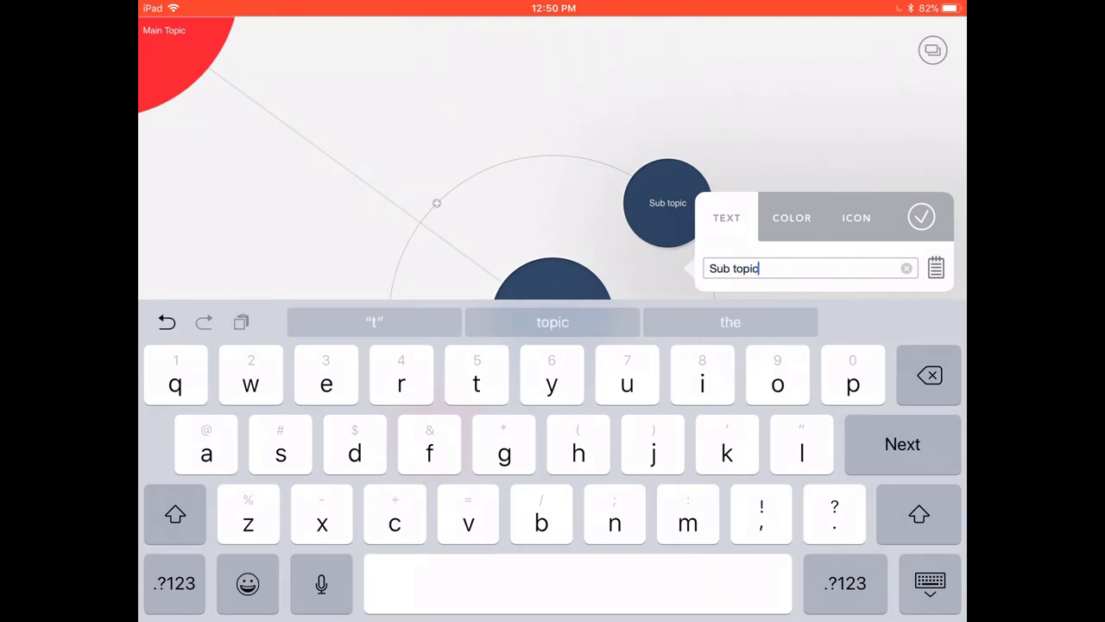
text(c)
click(175, 584)
text(3)
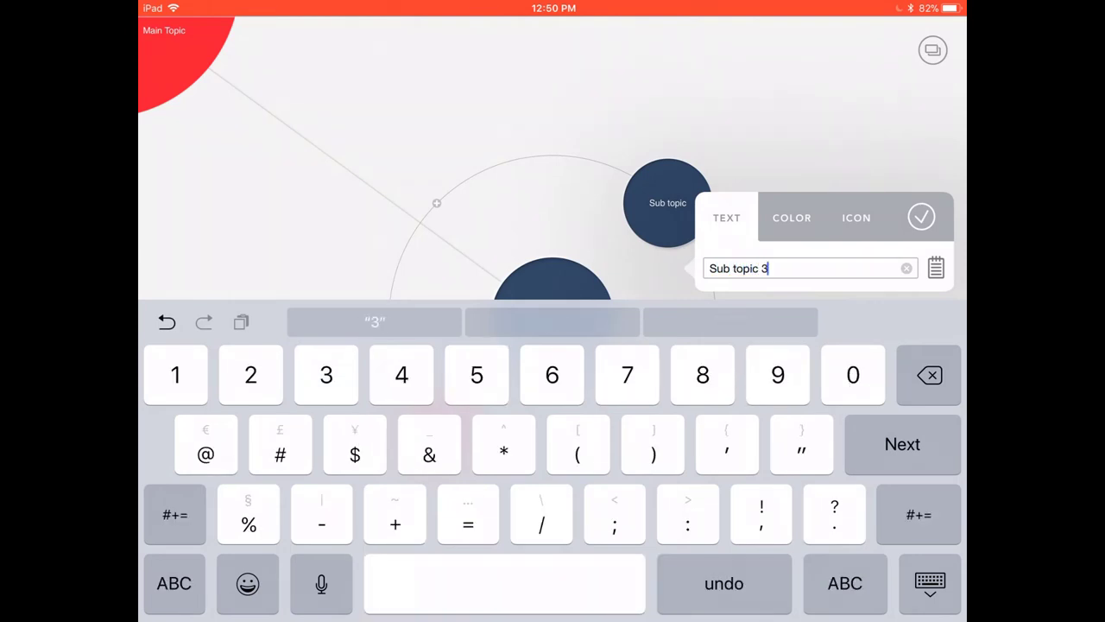
click(922, 217)
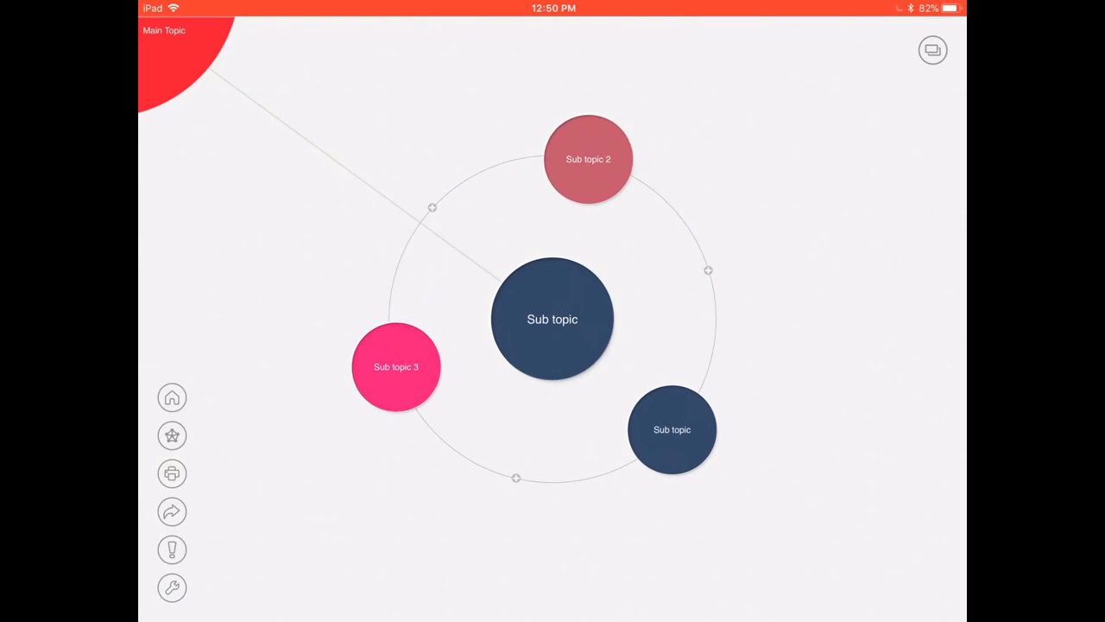
Step: Open the lower-right Sub topic child and add a 'Sub sub' bubble to it
click(672, 429)
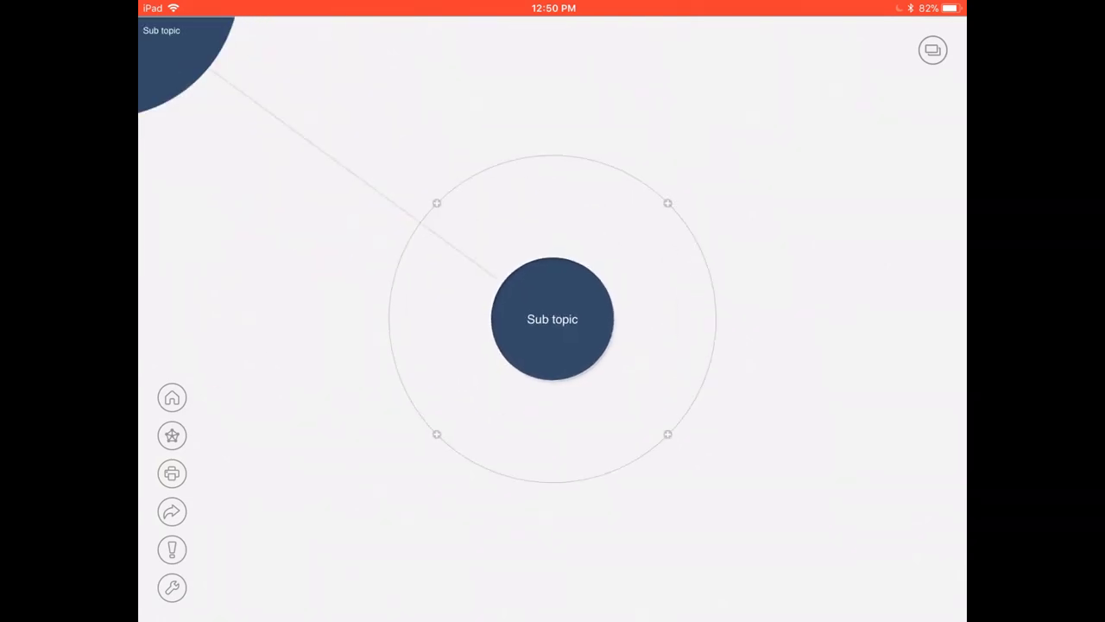
click(553, 319)
text(Sub s)
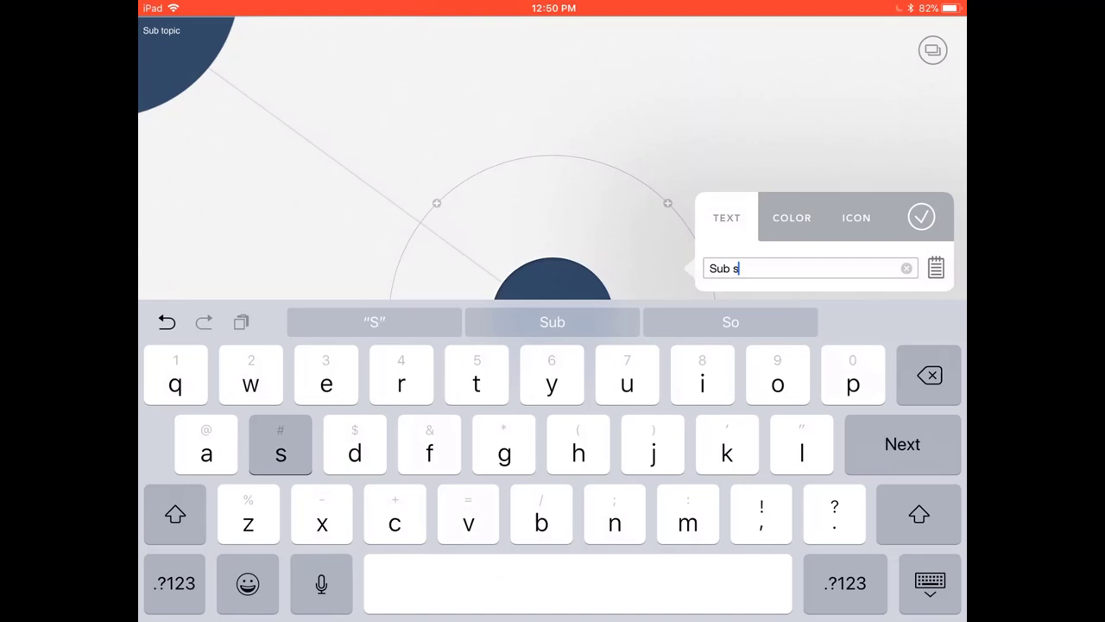
text(ub)
click(921, 217)
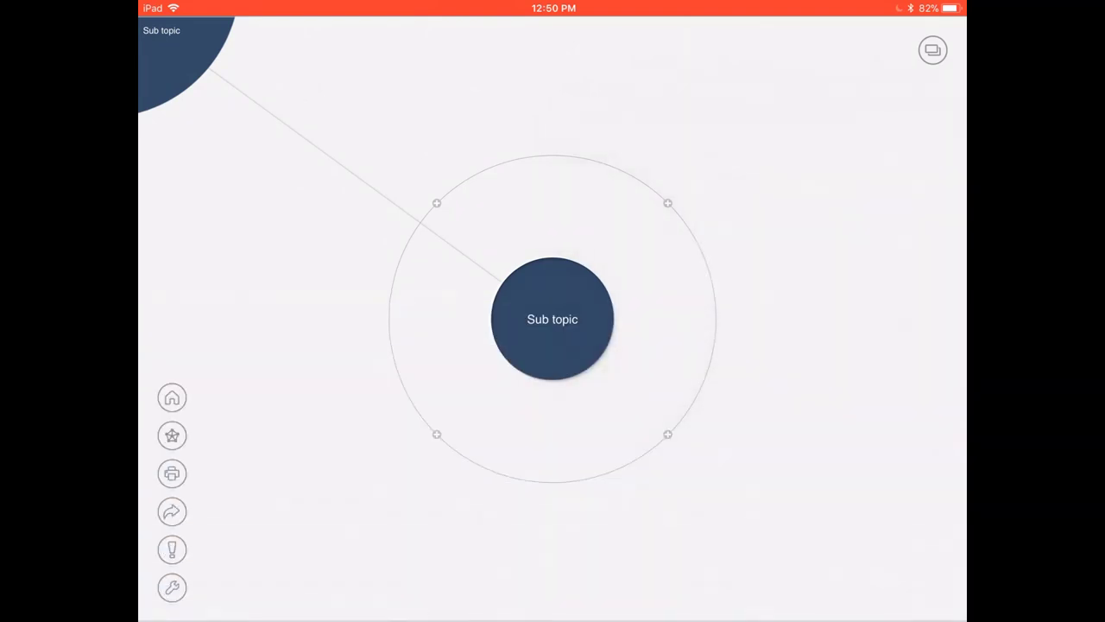
Step: Centre on Sub sub and nest another 'Sub sub' bubble beneath it
click(667, 202)
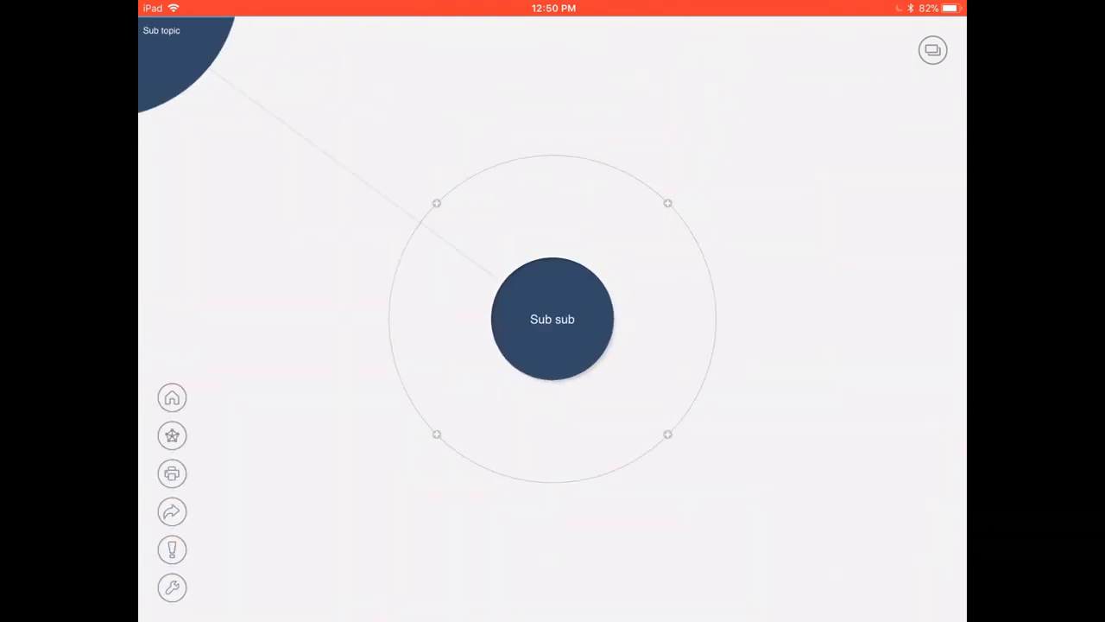
click(667, 202)
text(Su)
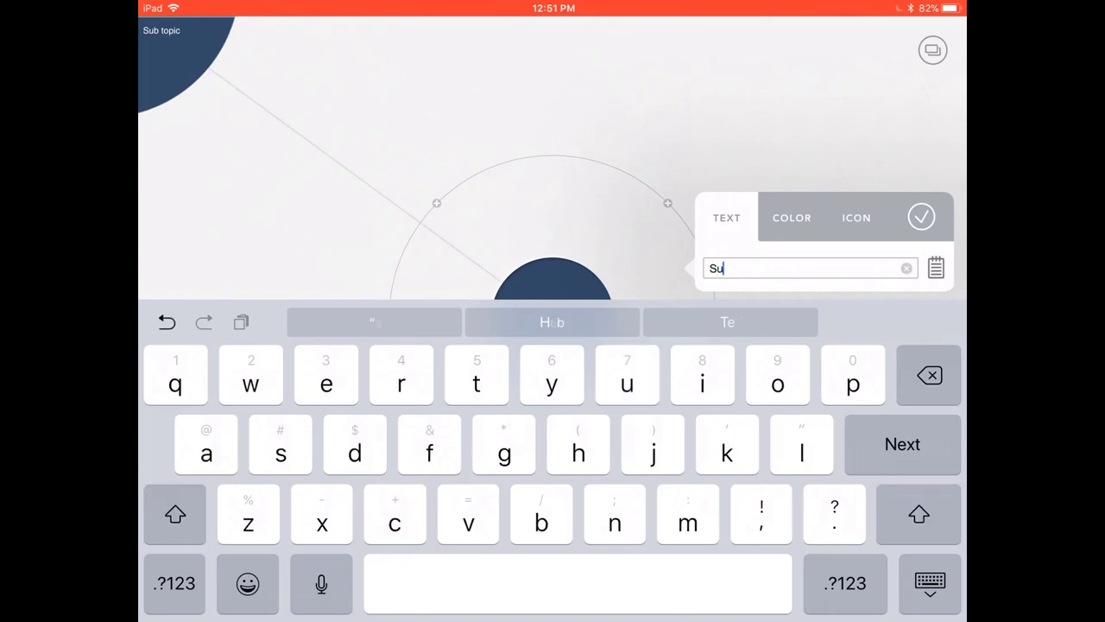
text(b sub)
click(922, 217)
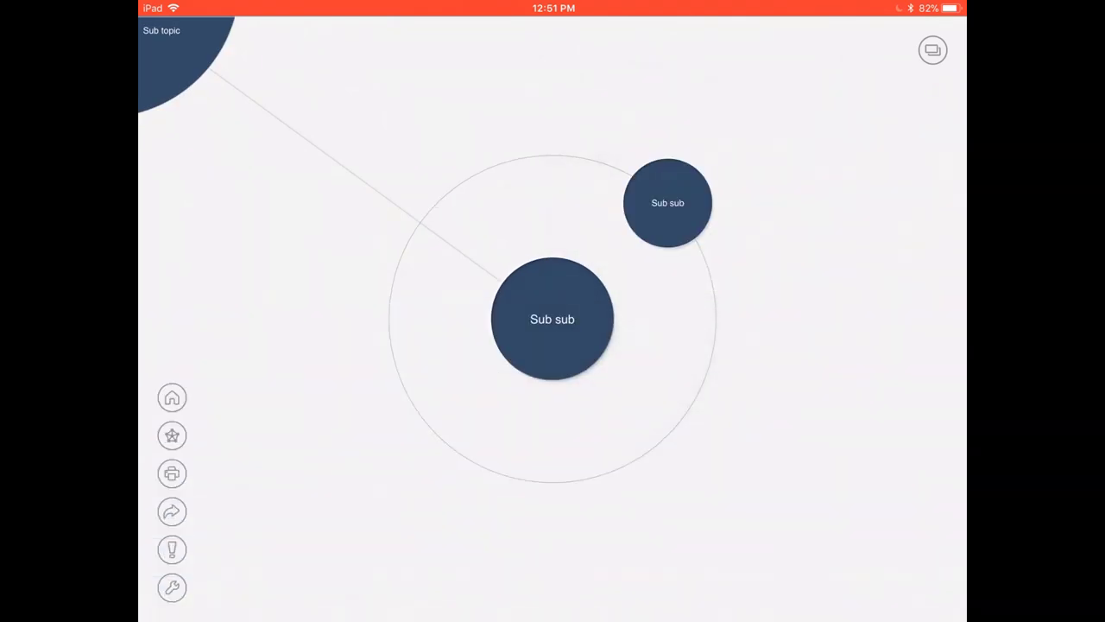
Step: Return to the Main Topic root and add an 'Another topic' bubble on its ring
click(171, 397)
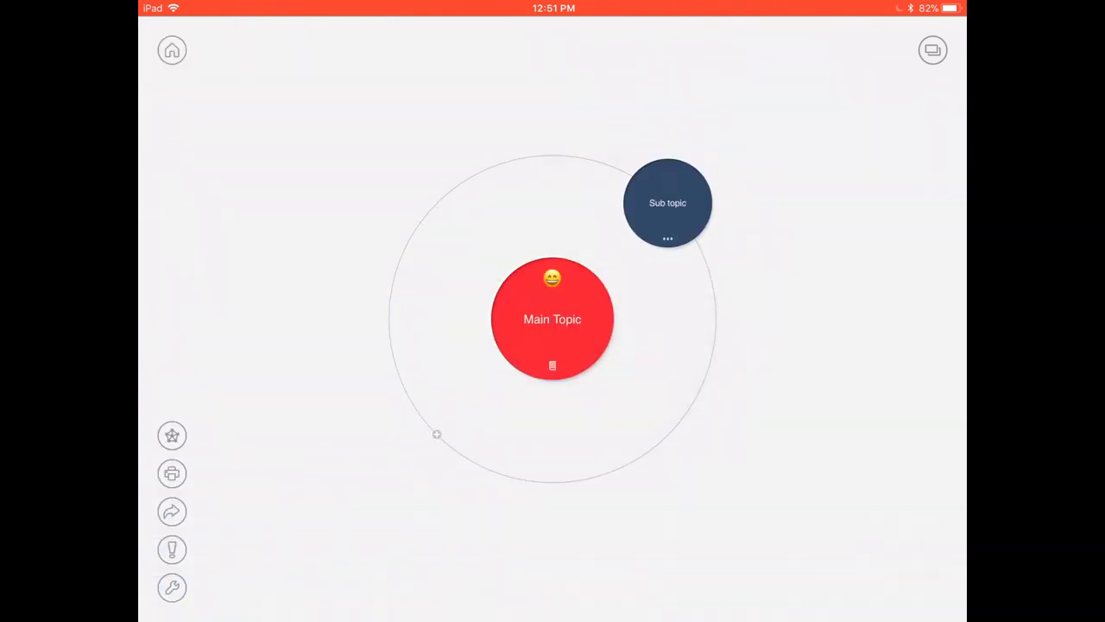
click(436, 435)
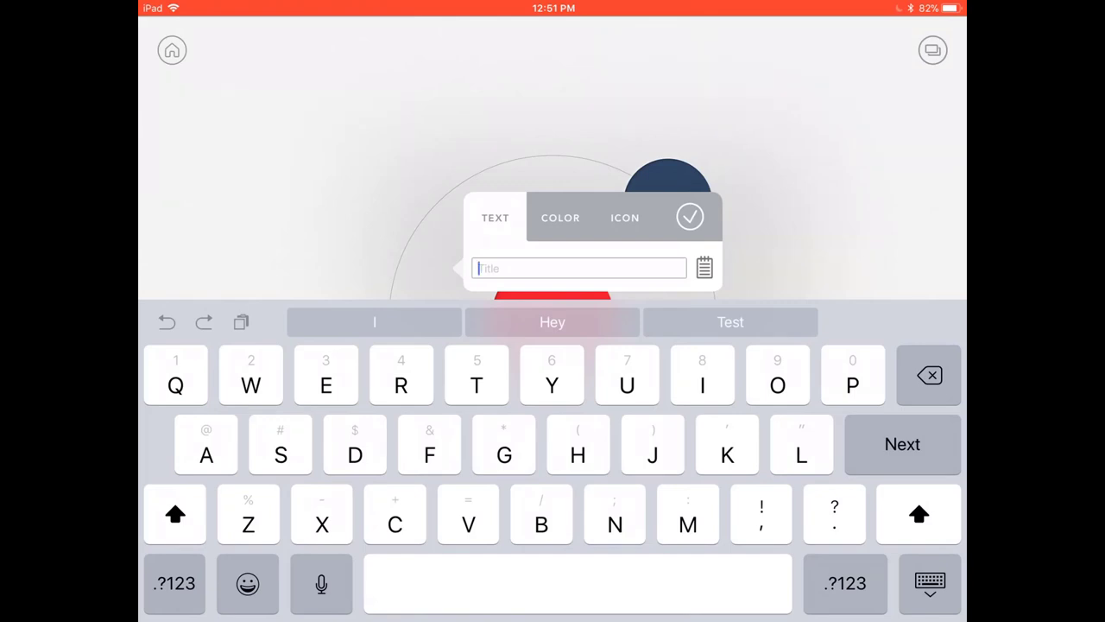
text(Another )
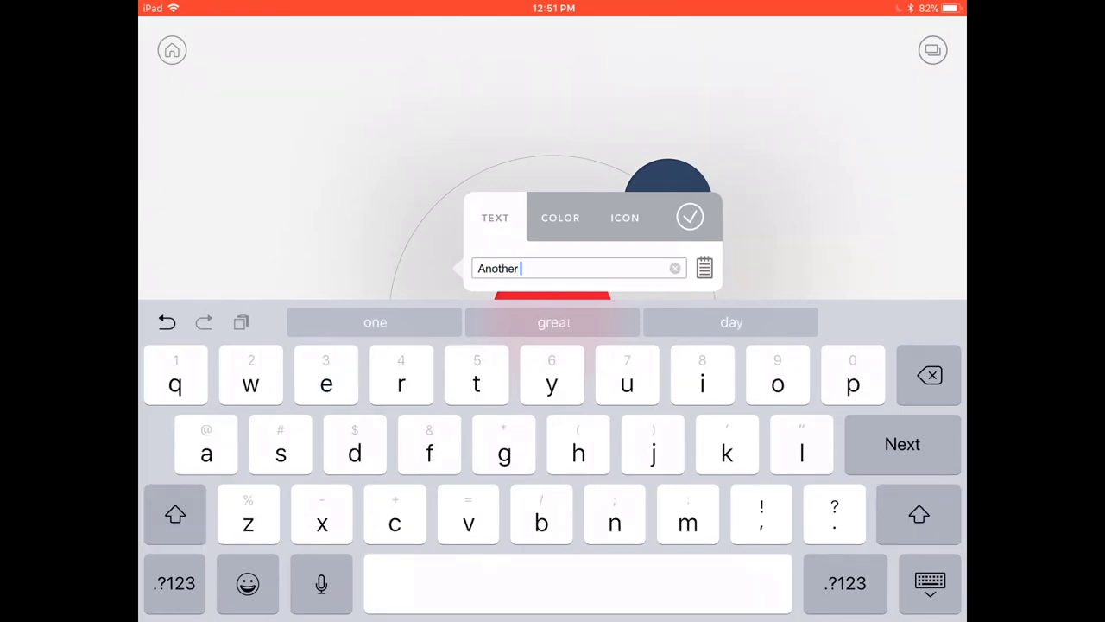
text(topic)
key(Return)
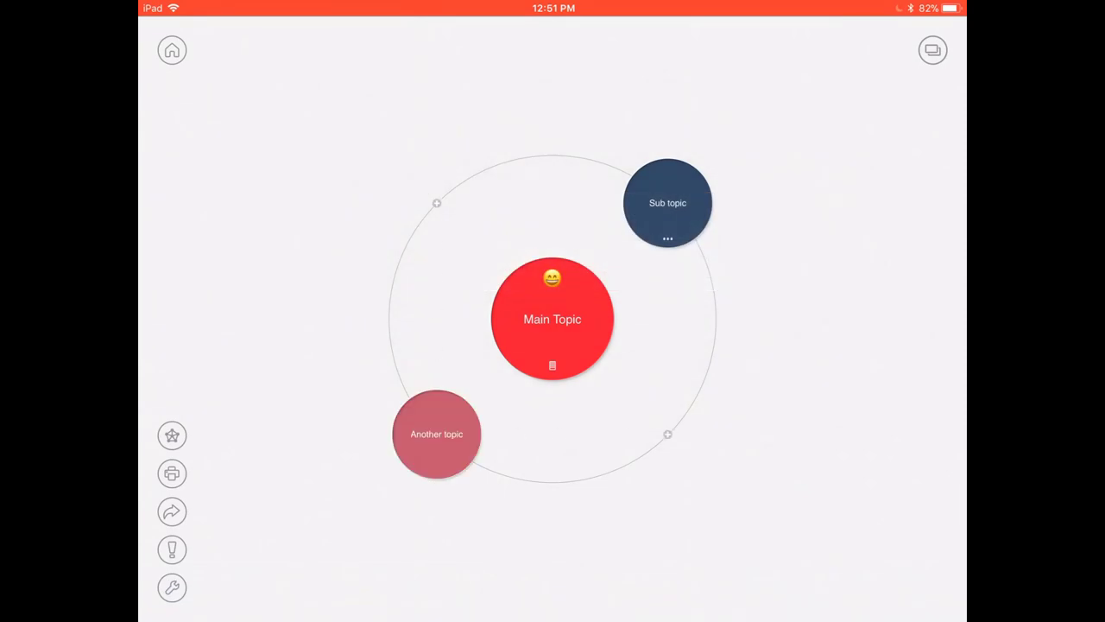
Step: Add a second ring bubble, then open the lower-right bubble as the centre
click(668, 202)
text(A)
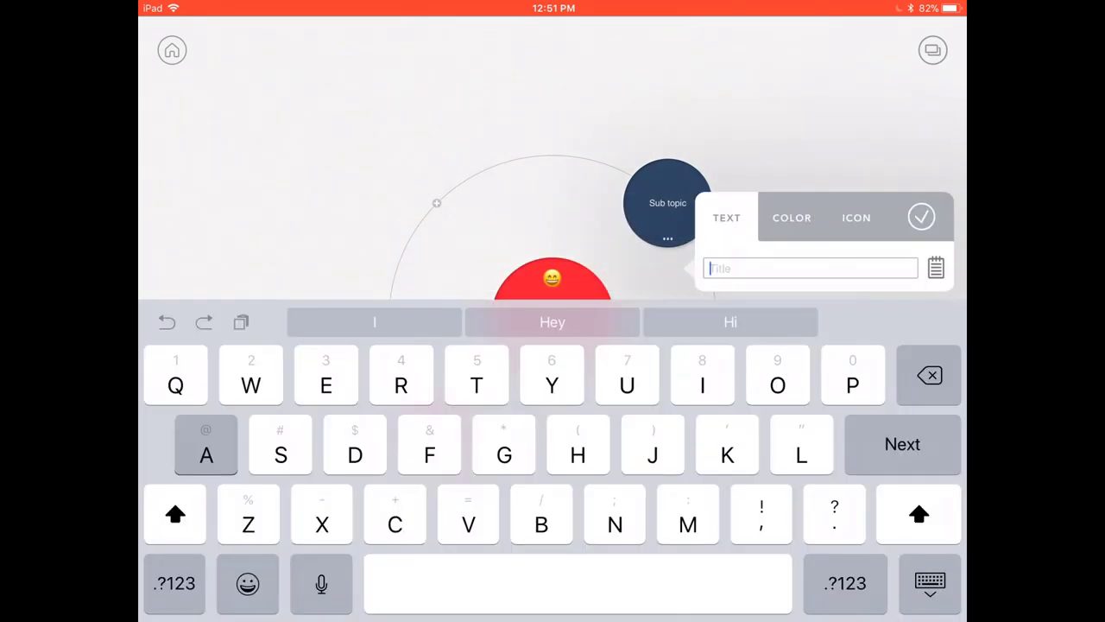
text(nother topic)
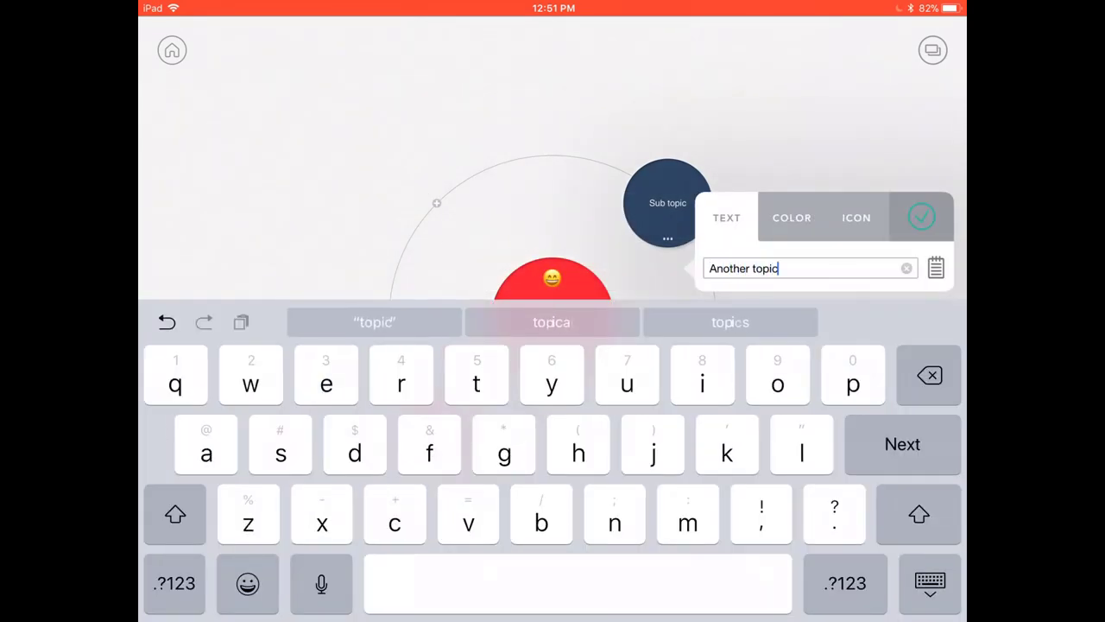
key(Return)
click(668, 433)
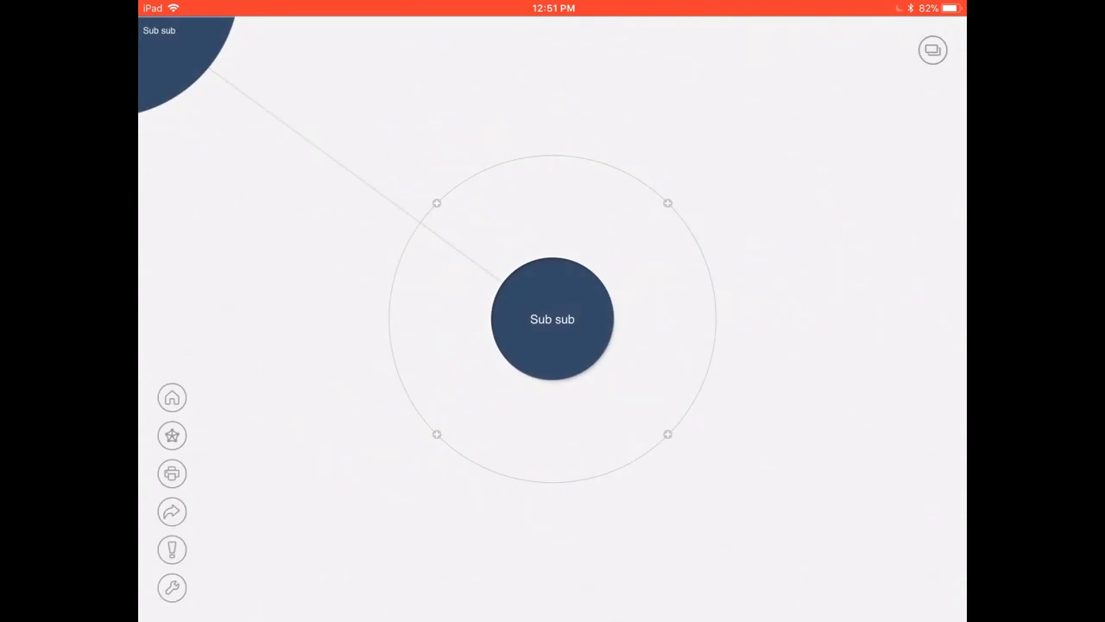
Step: Add a 'Topic' child to Sub sub, delete it again, and start a new Sub sub child
click(667, 203)
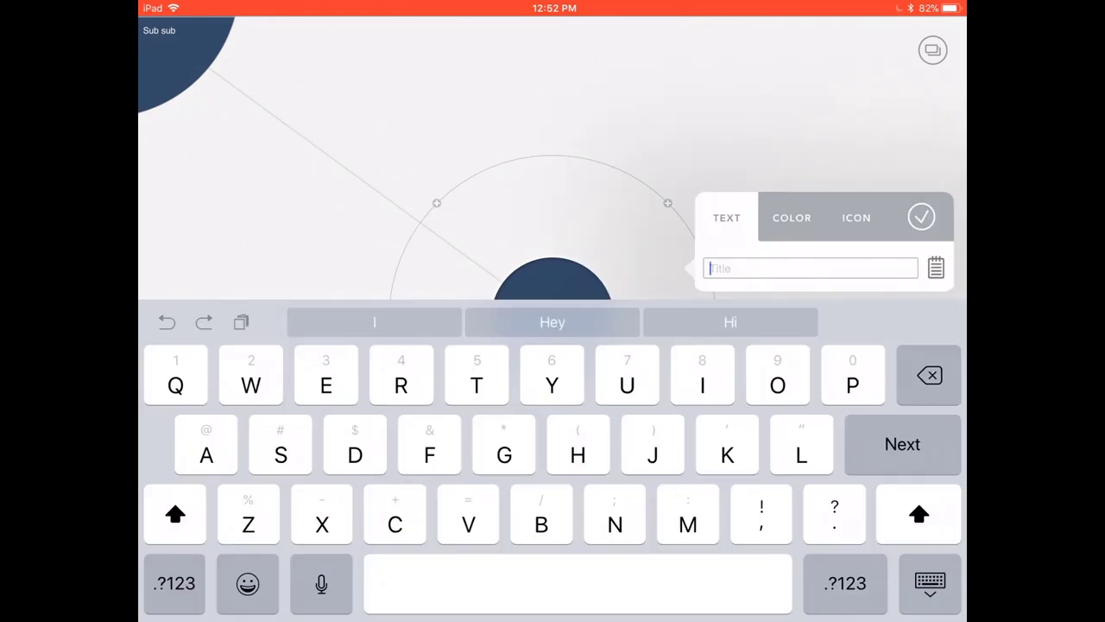
text(Topic)
click(921, 217)
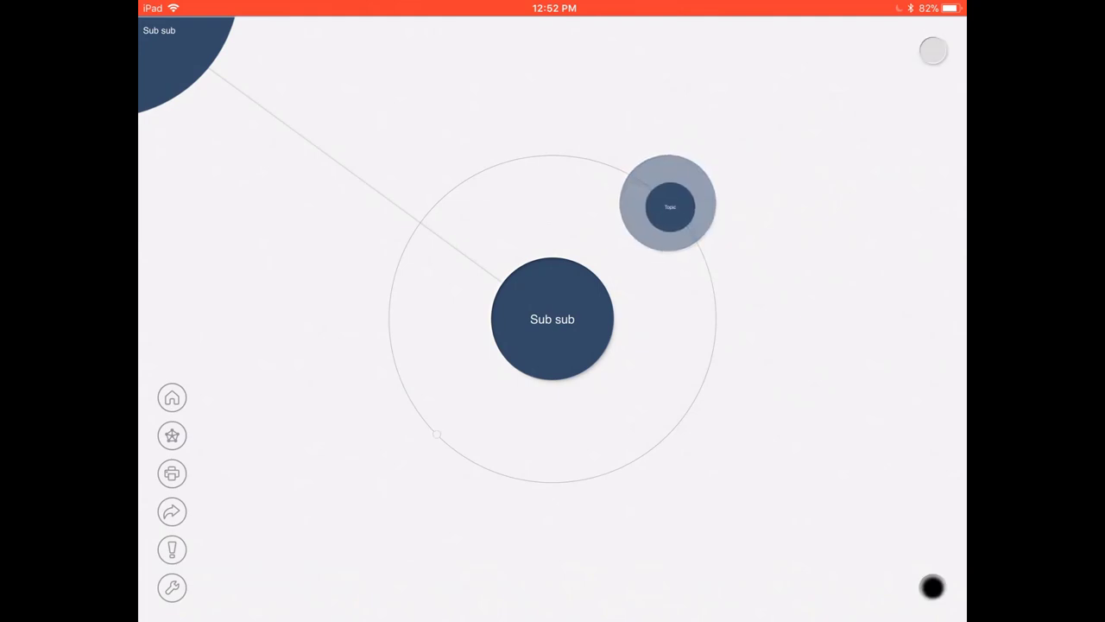
mouse_move(667, 202)
mouse_down()
mouse_move(874, 353)
mouse_move(933, 587)
mouse_up()
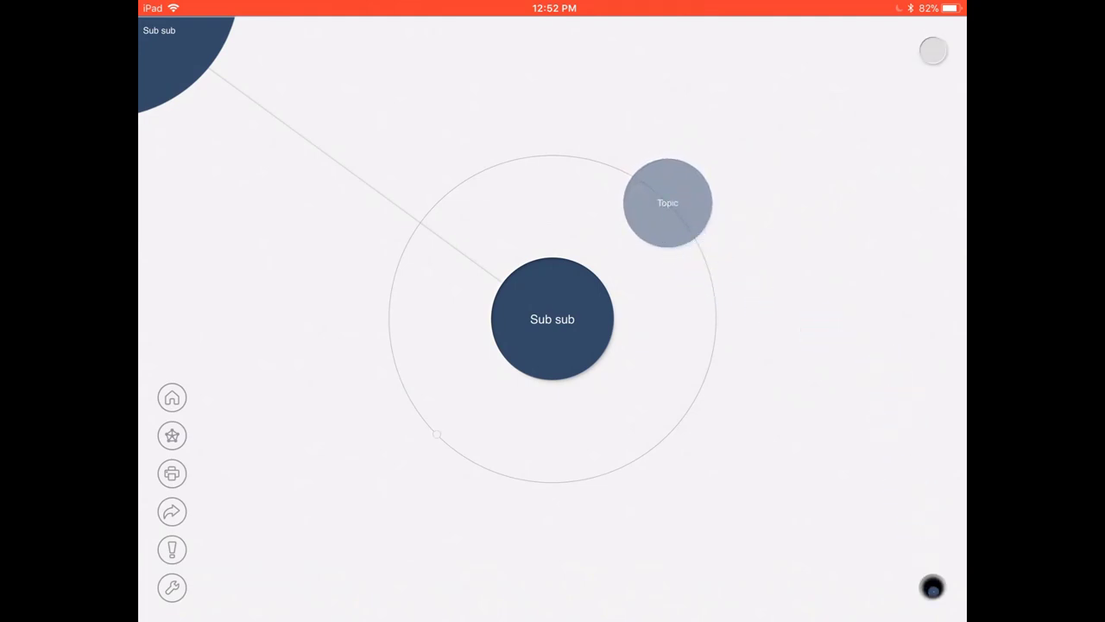
click(836, 545)
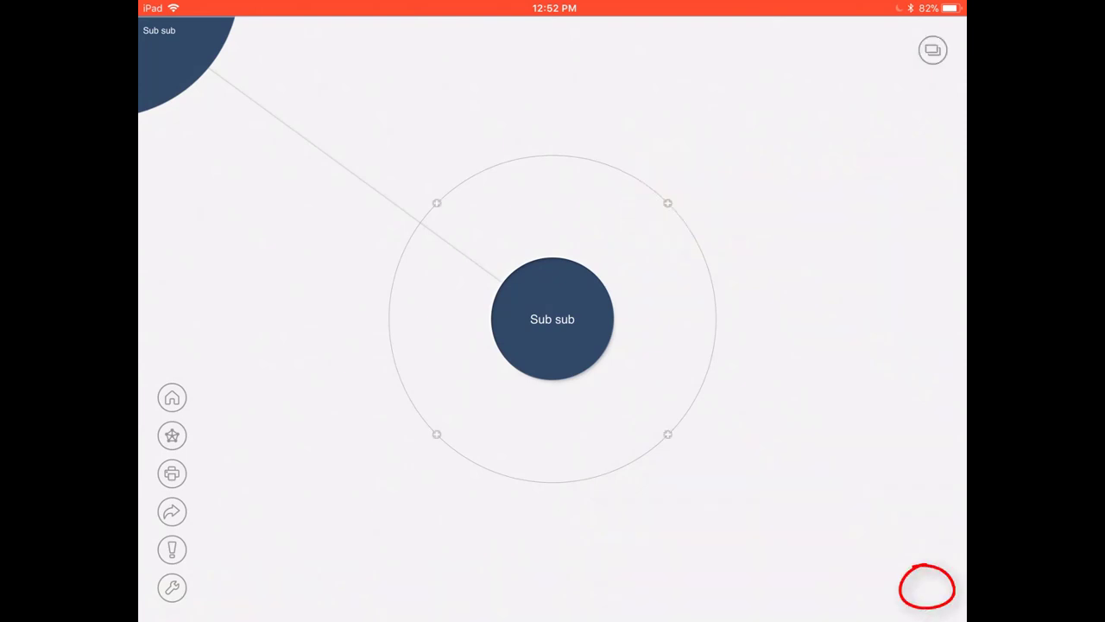
click(667, 203)
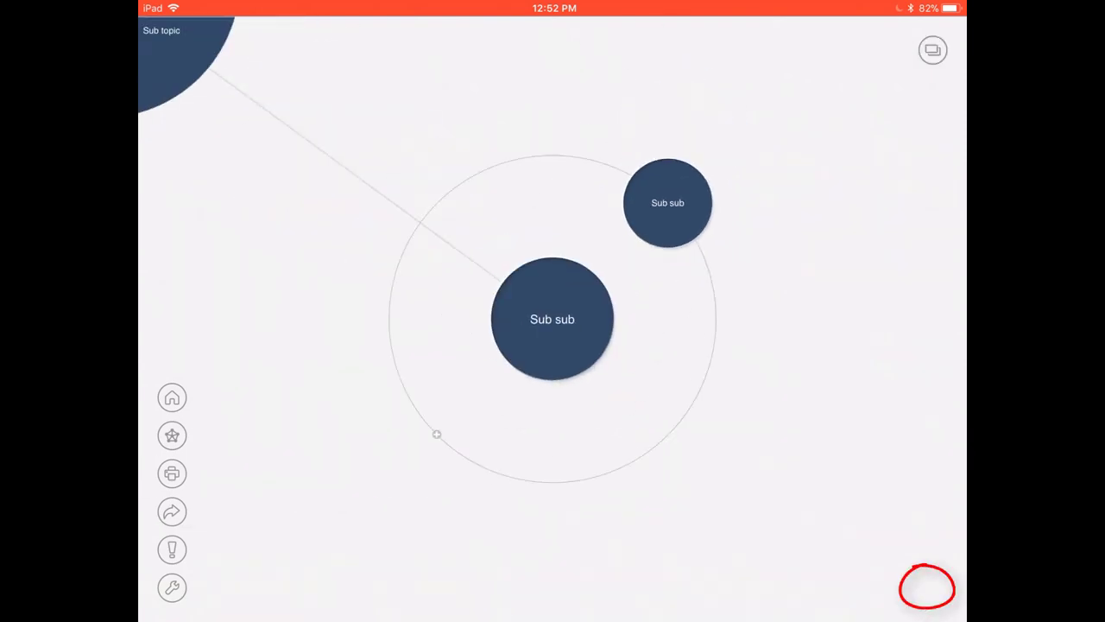
Step: Copy the Sub sub child to the lower-left and lower-right ring spots
mouse_move(668, 203)
mouse_down()
mouse_move(491, 365)
mouse_move(436, 434)
mouse_up()
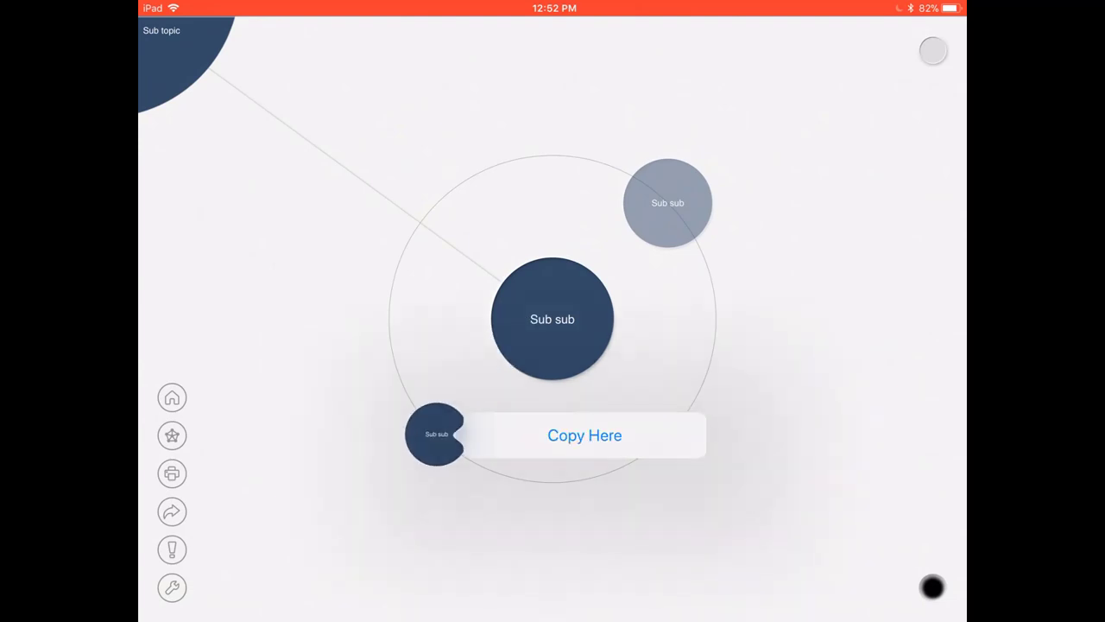
click(584, 435)
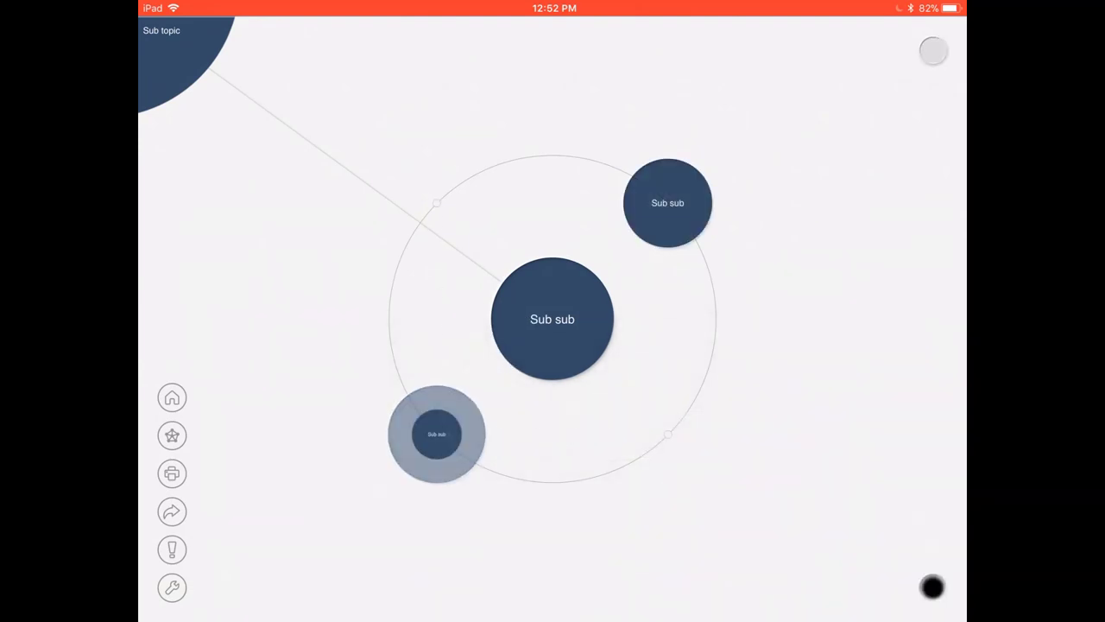
drag(436, 433, 668, 434)
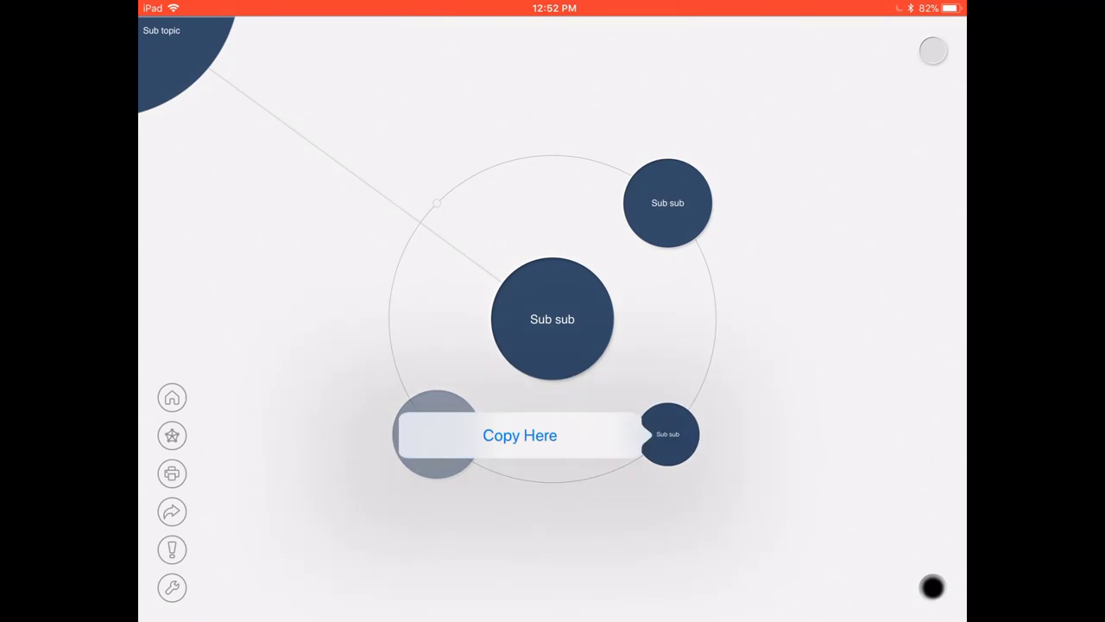
click(520, 435)
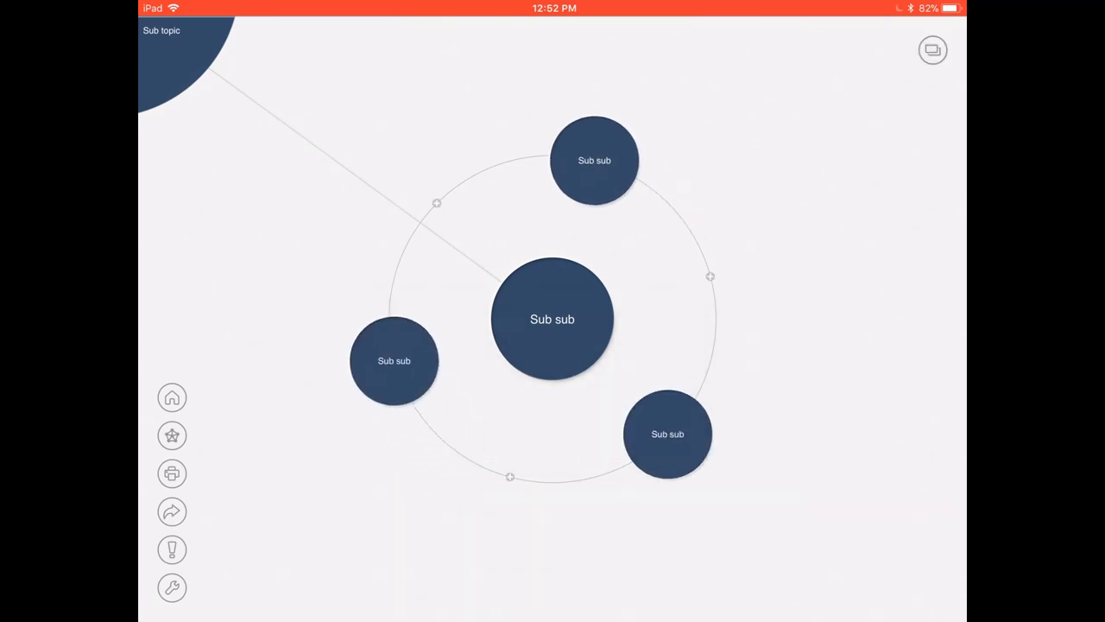
Step: Open the lower-right Sub sub bubble's editor and select its Title field
click(668, 434)
click(459, 460)
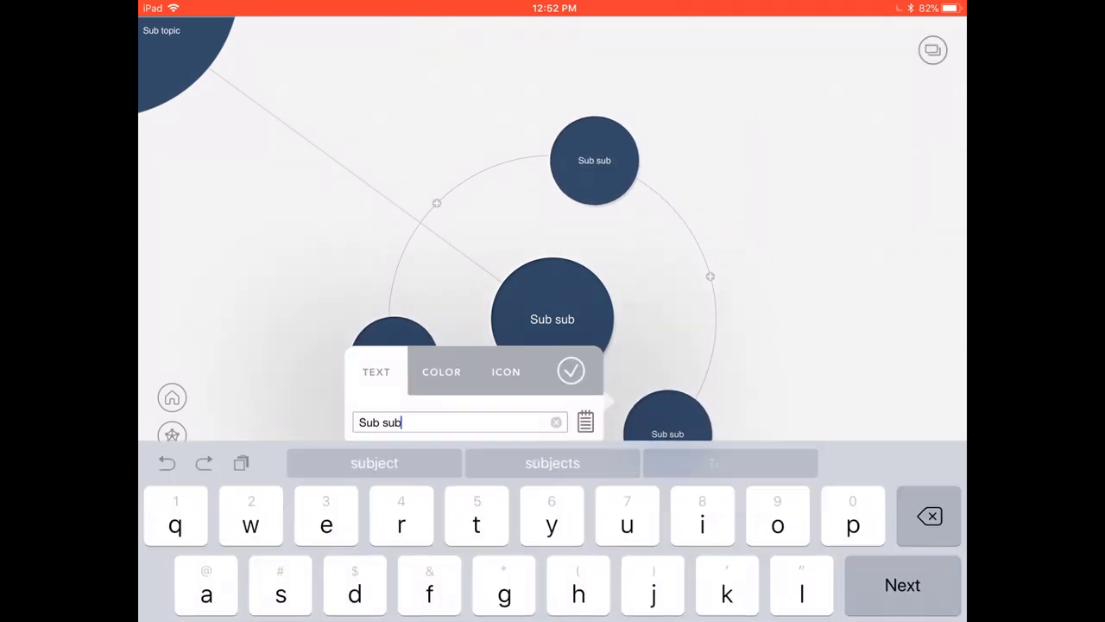
Step: Replace the title 'Sub sub' with 'Change' and confirm it
key(BackSpace)
key(BackSpace)
key(BackSpace)
key(BackSpace)
key(BackSpace)
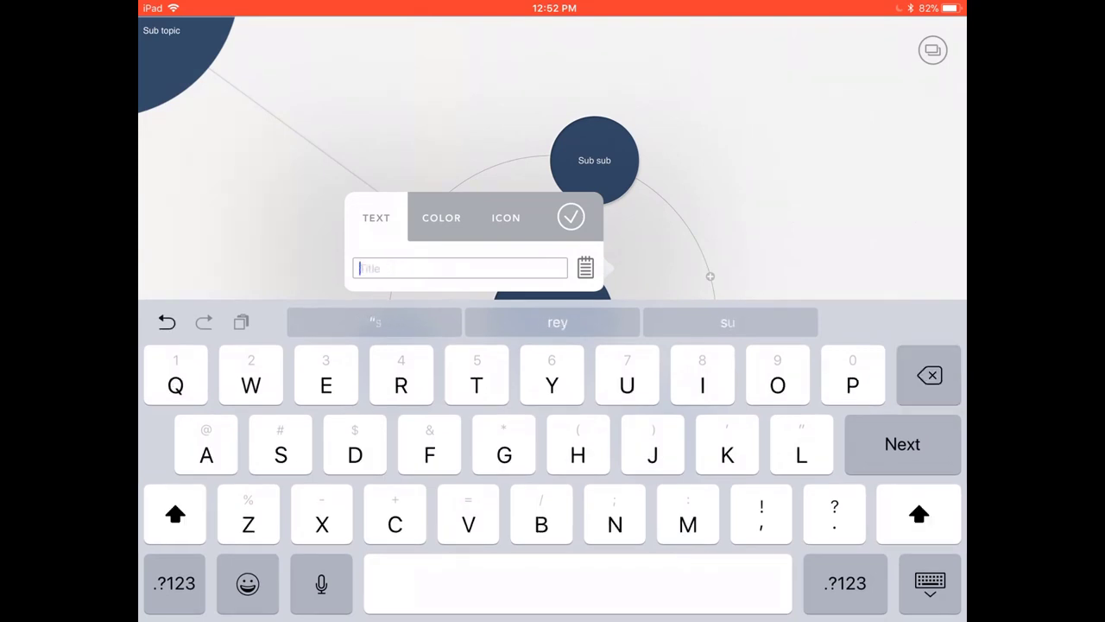
text(Chnag)
text(e)
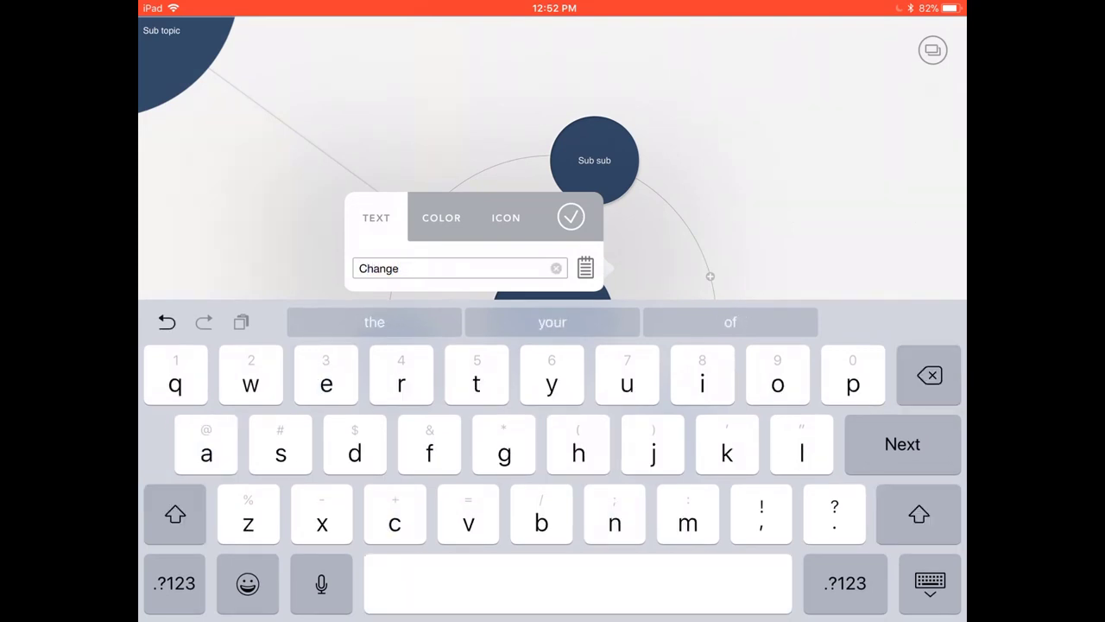
click(570, 216)
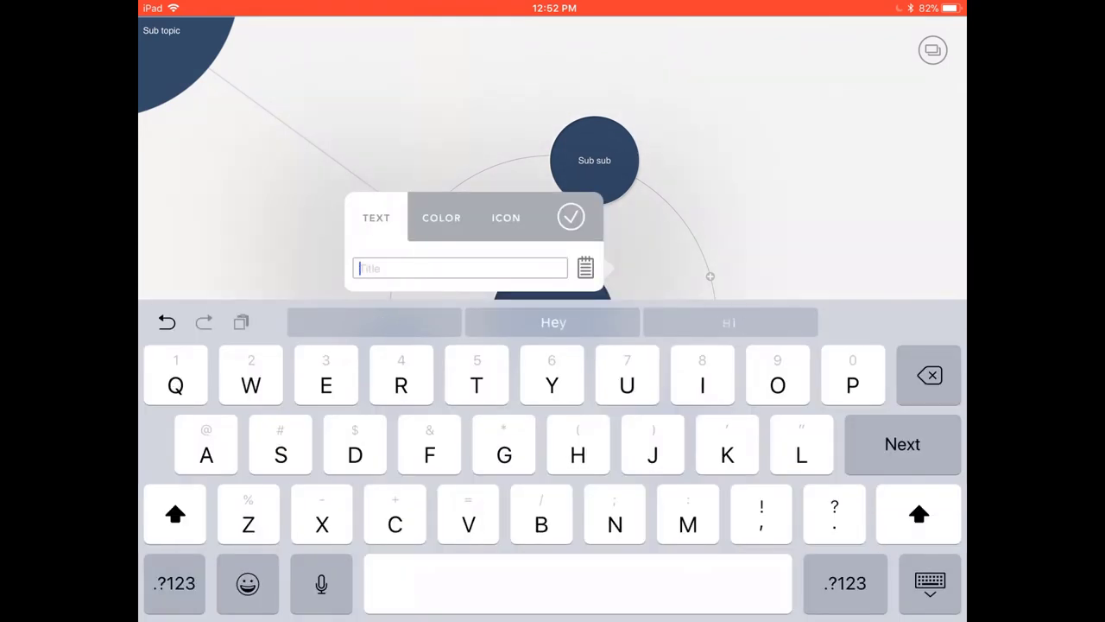
text(Change)
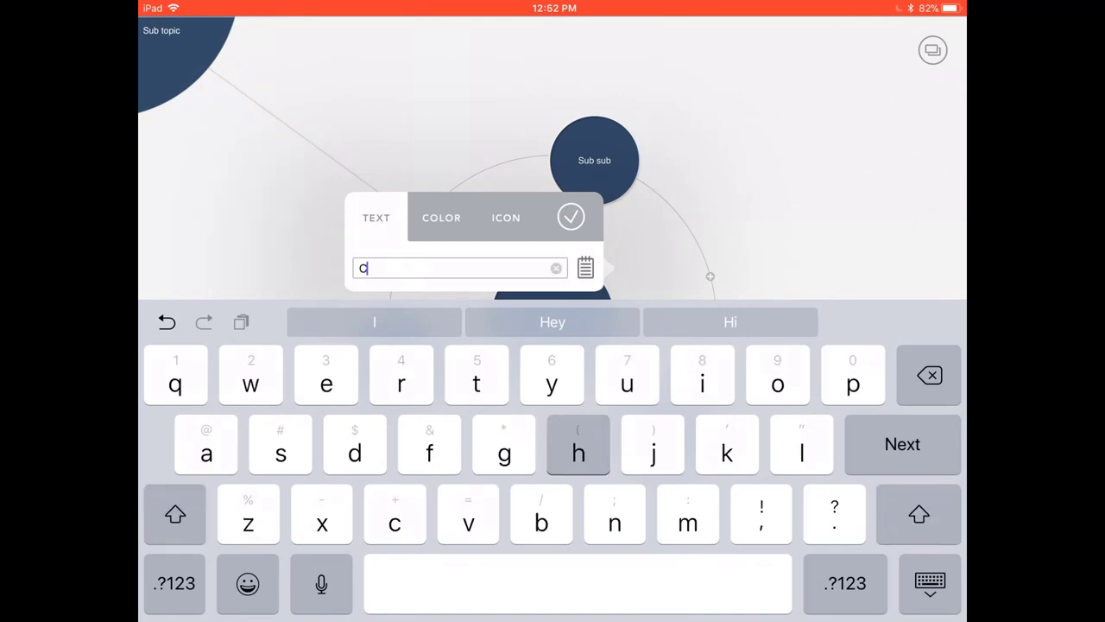
click(570, 216)
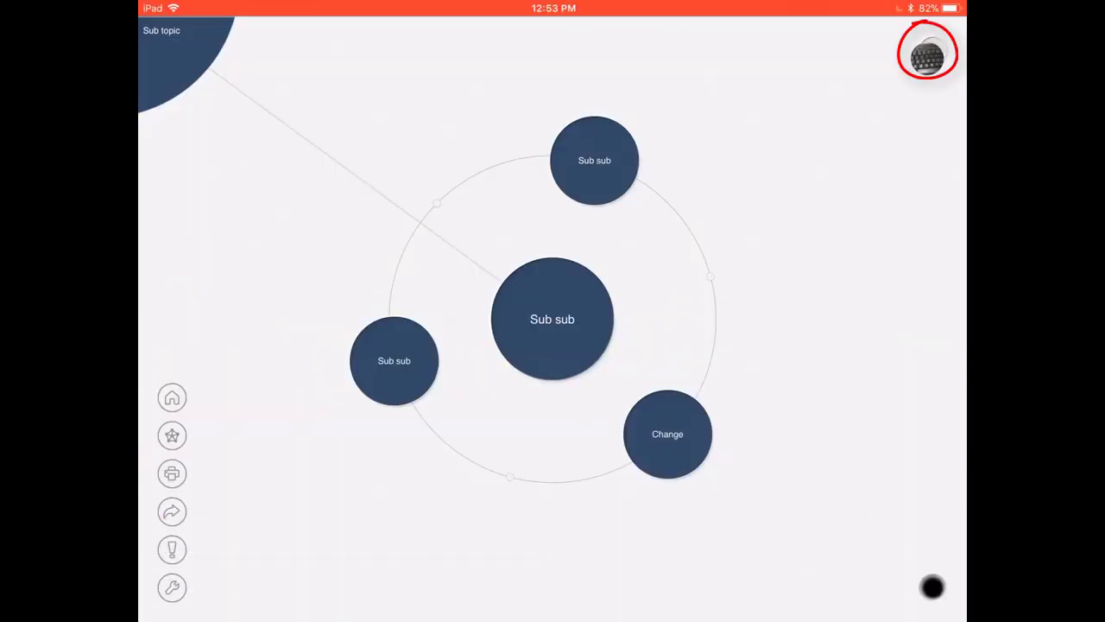
Step: Place the keyboard photo as two bubbles on Sub sub's ring, then show the media bubble choices
drag(926, 52, 713, 276)
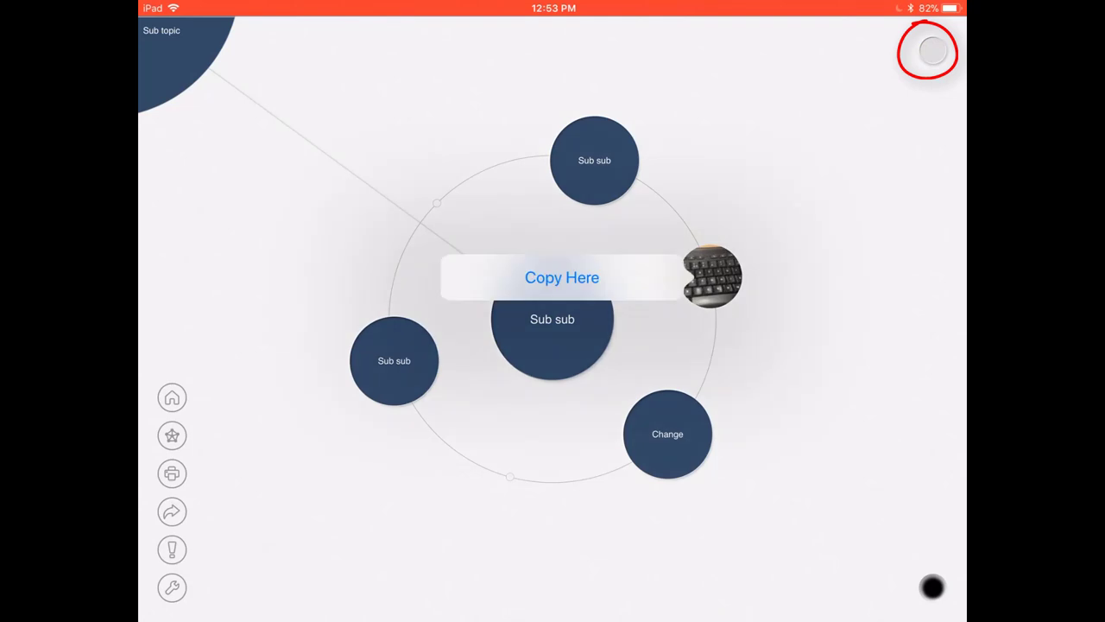
click(561, 277)
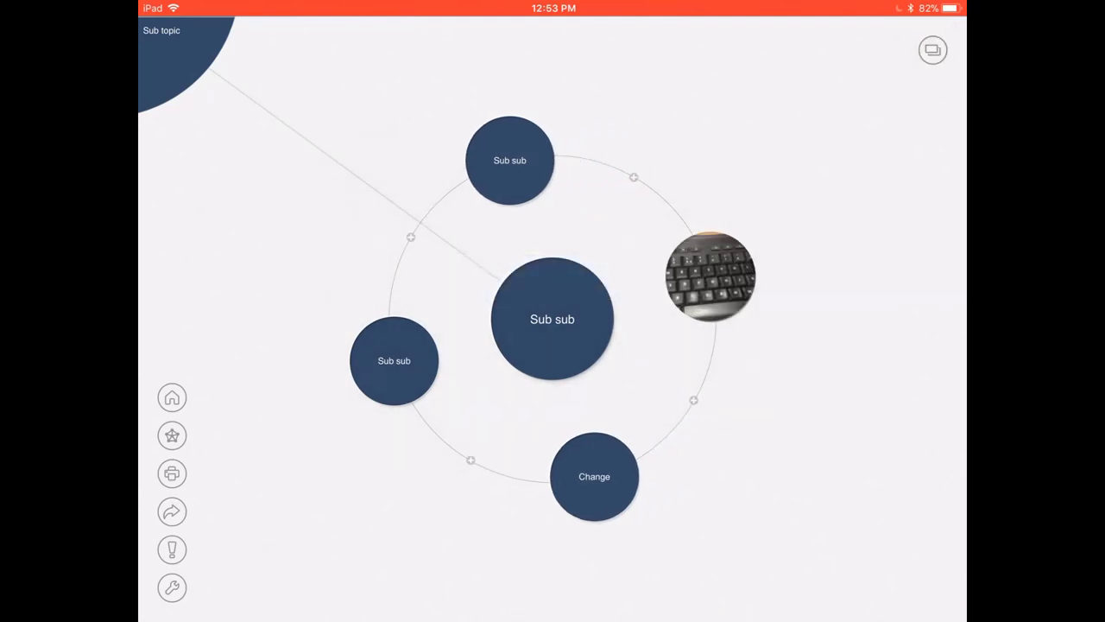
drag(710, 276, 695, 402)
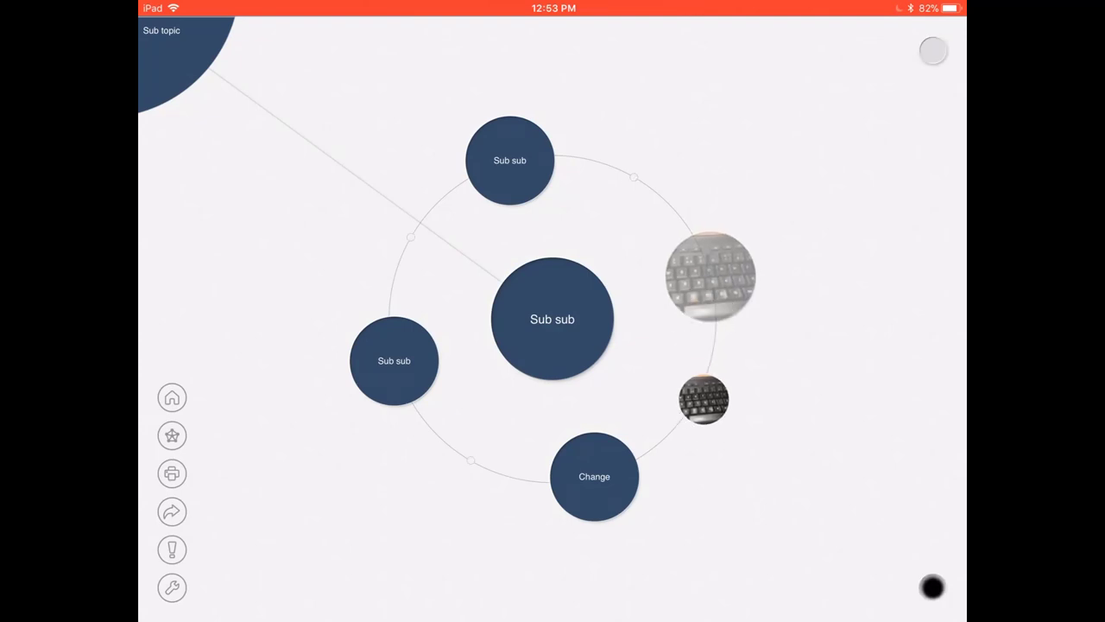
click(546, 400)
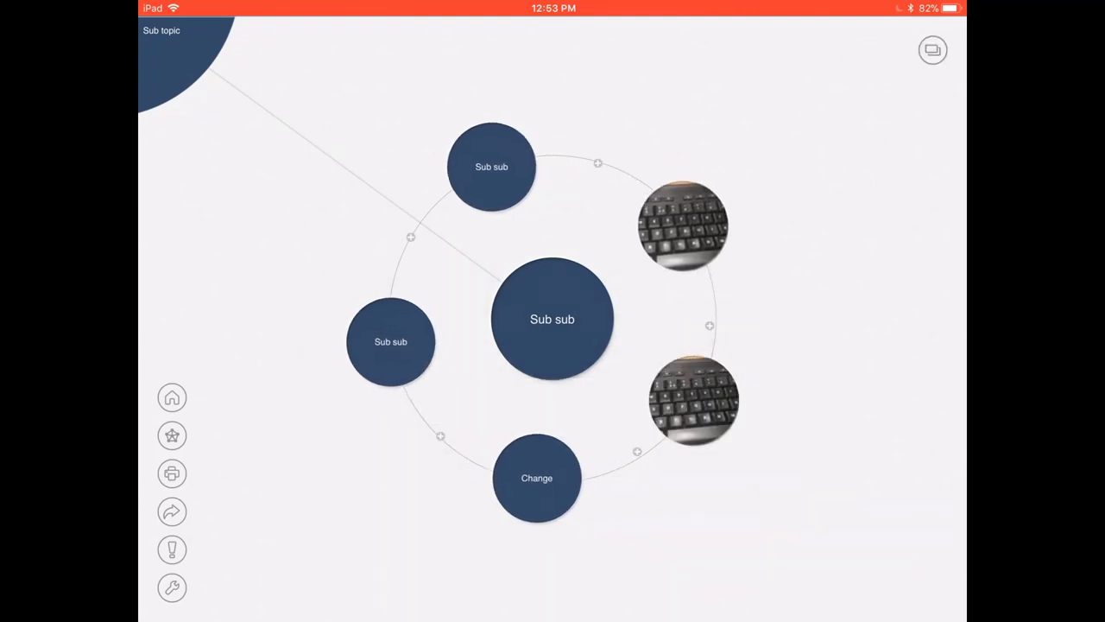
click(932, 49)
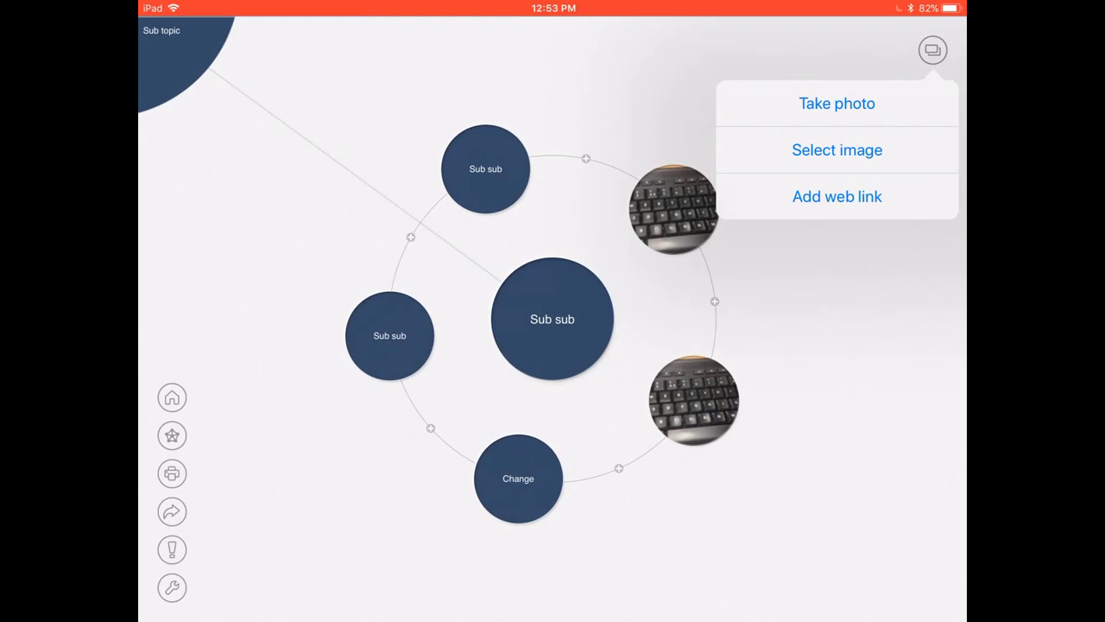
Step: Drop the screenshot thumbnail onto the ring beside Change and copy it in as a new bubble
click(553, 346)
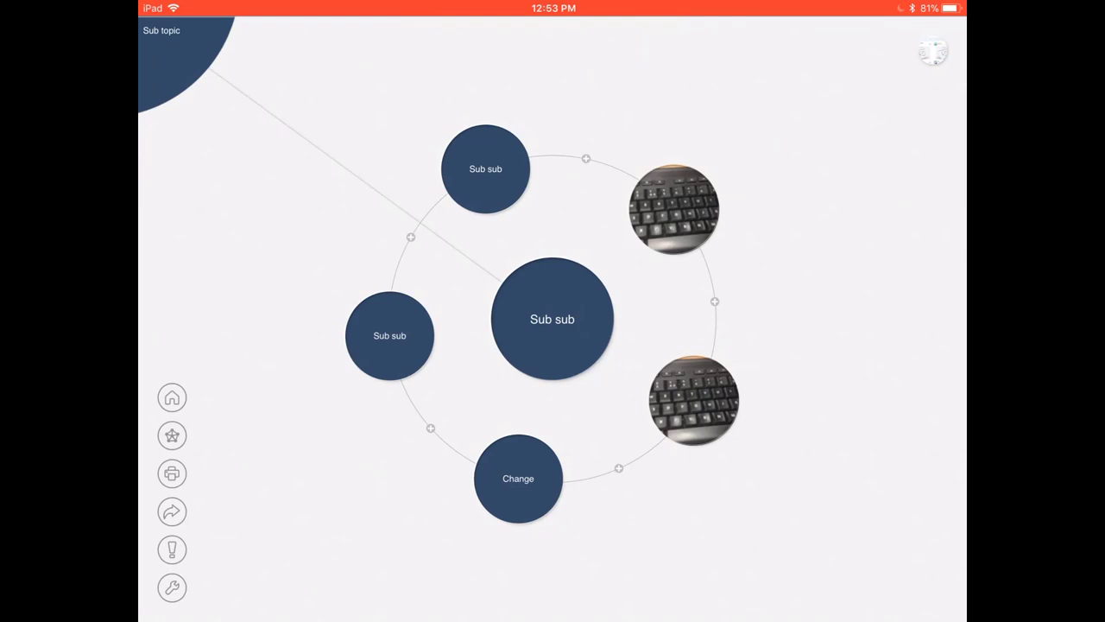
drag(932, 52, 639, 483)
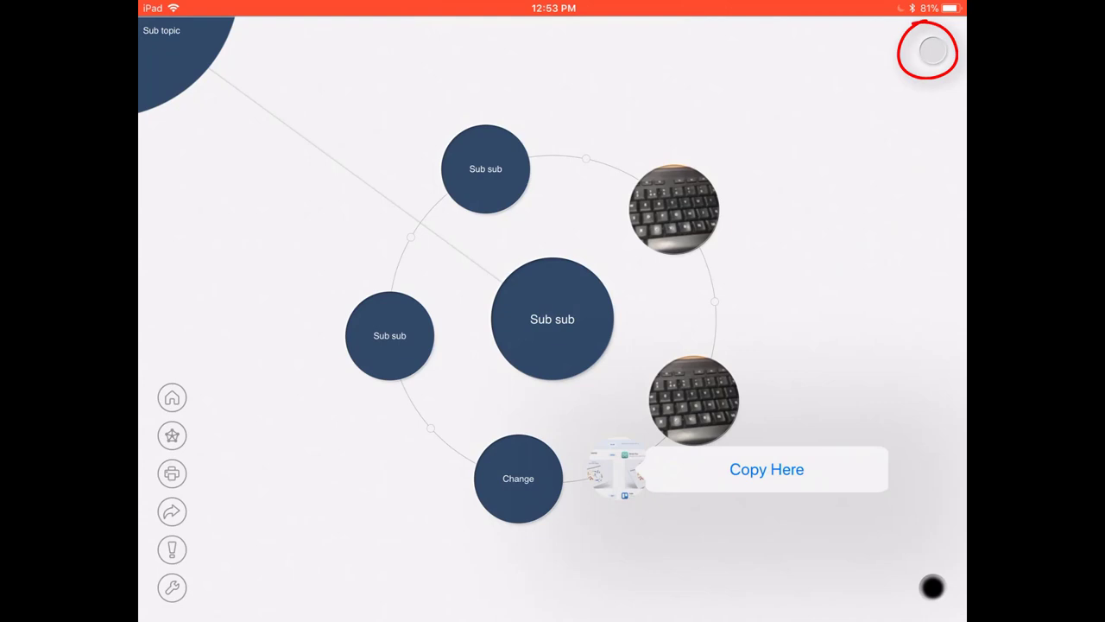
click(767, 469)
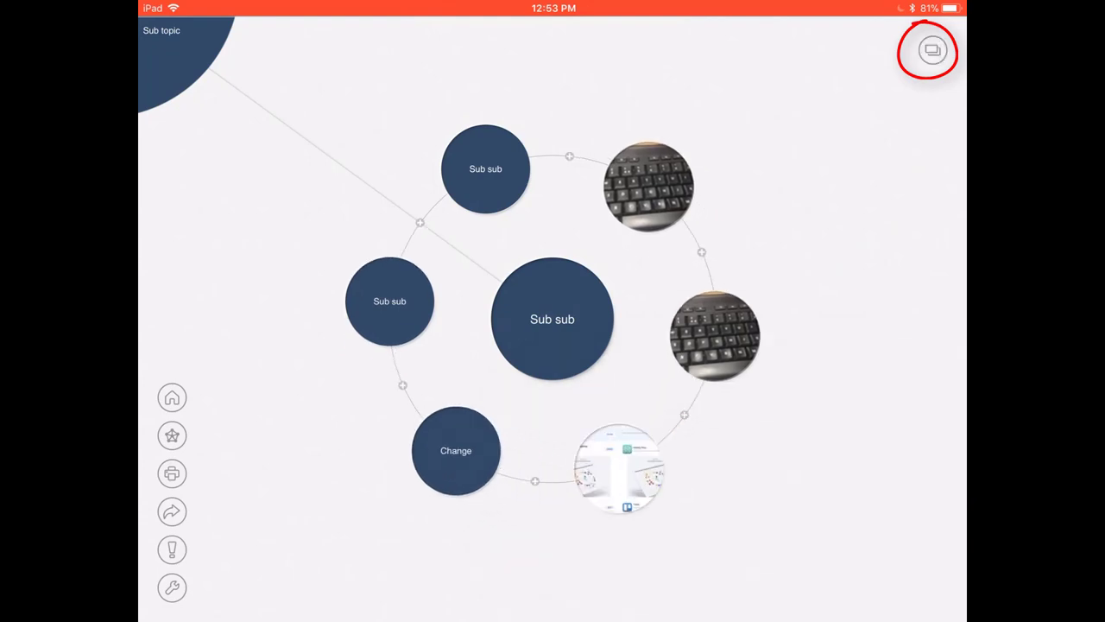
Step: Add a web link pointing to the loaded Google search results page
click(933, 49)
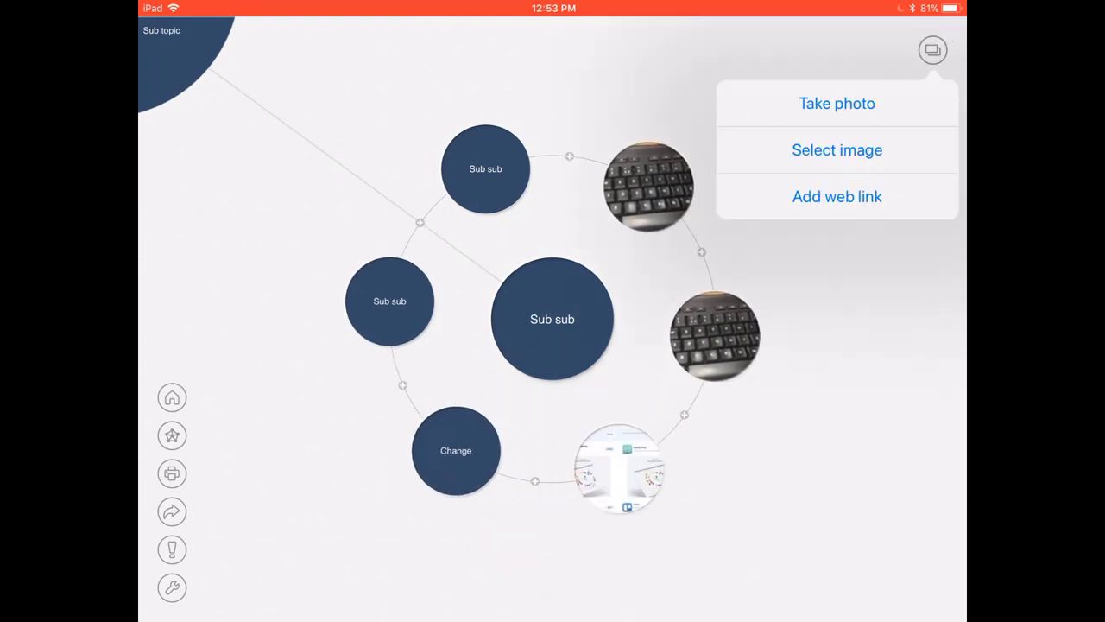
click(837, 196)
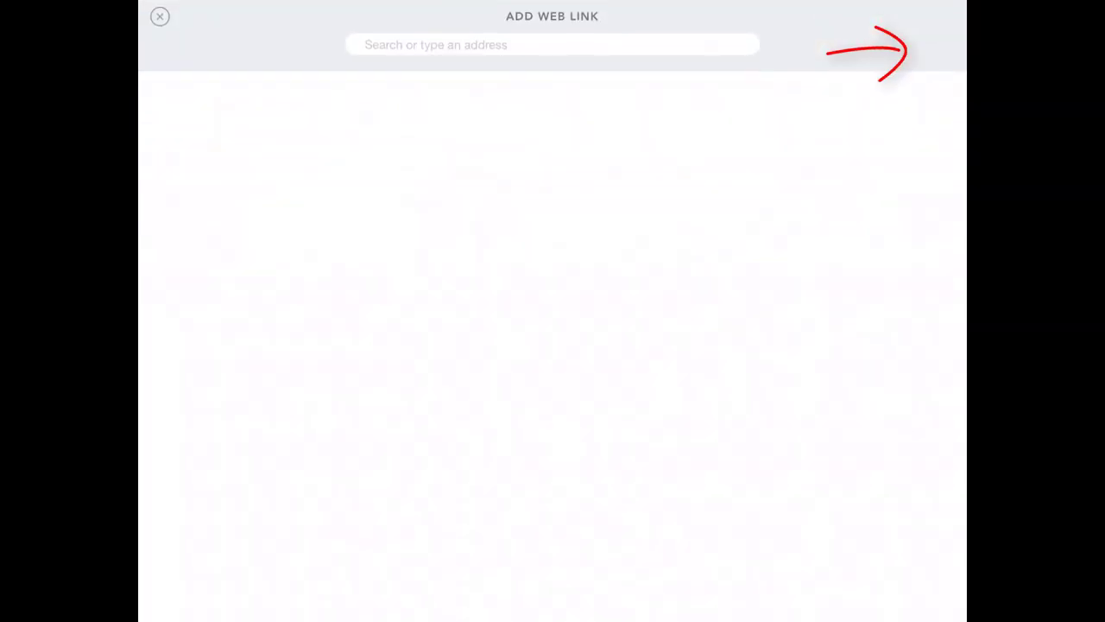
text(Google)
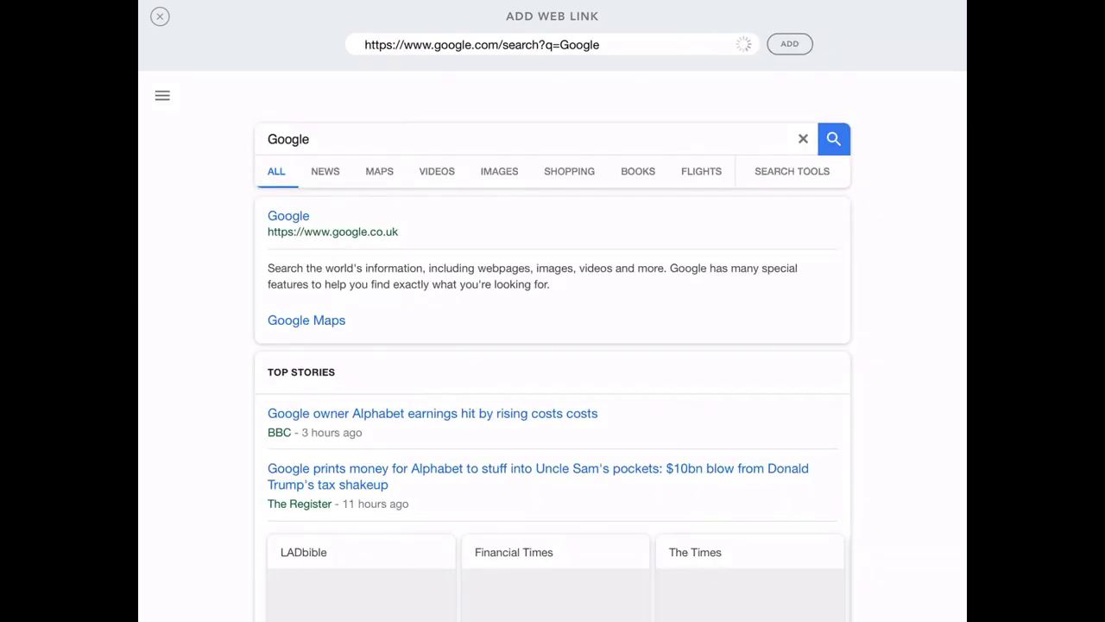
scroll(552, 346, down, 3)
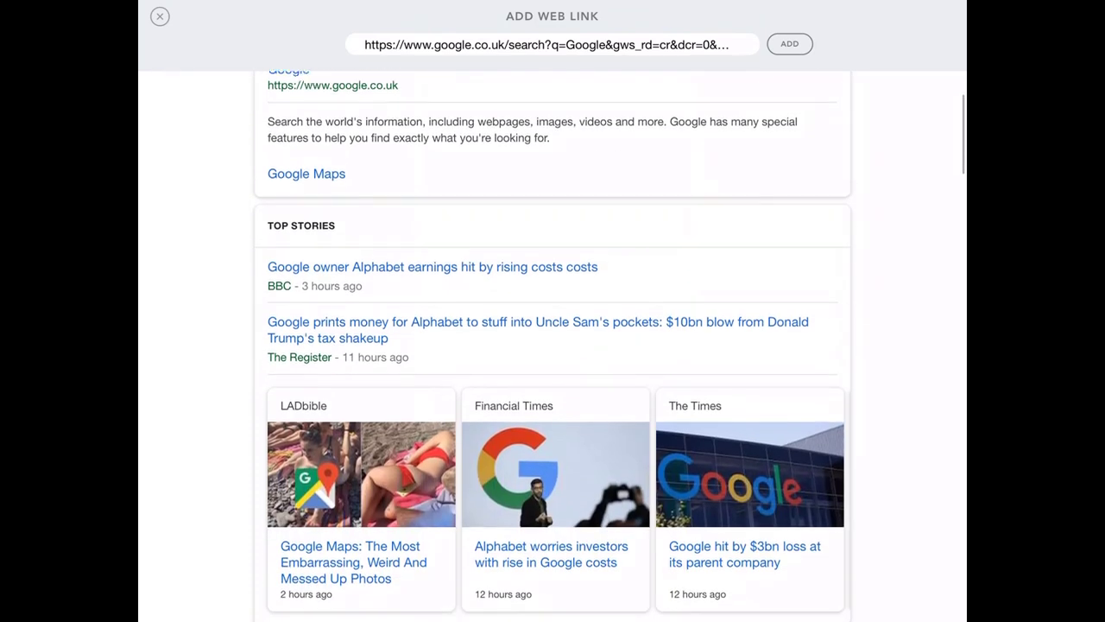
scroll(553, 345, up, 3)
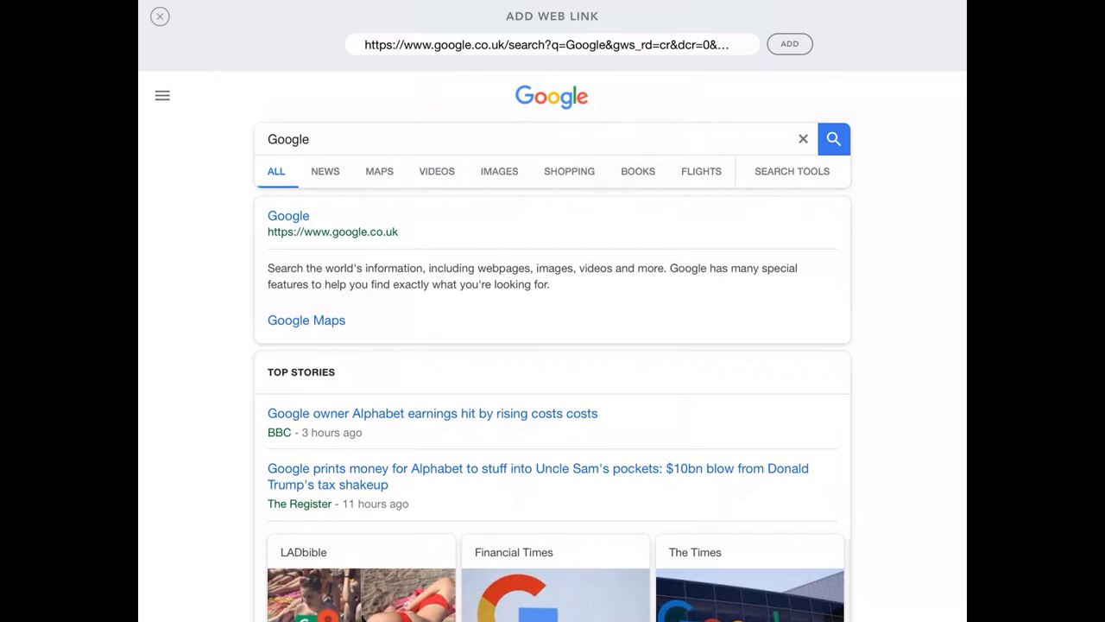
click(789, 43)
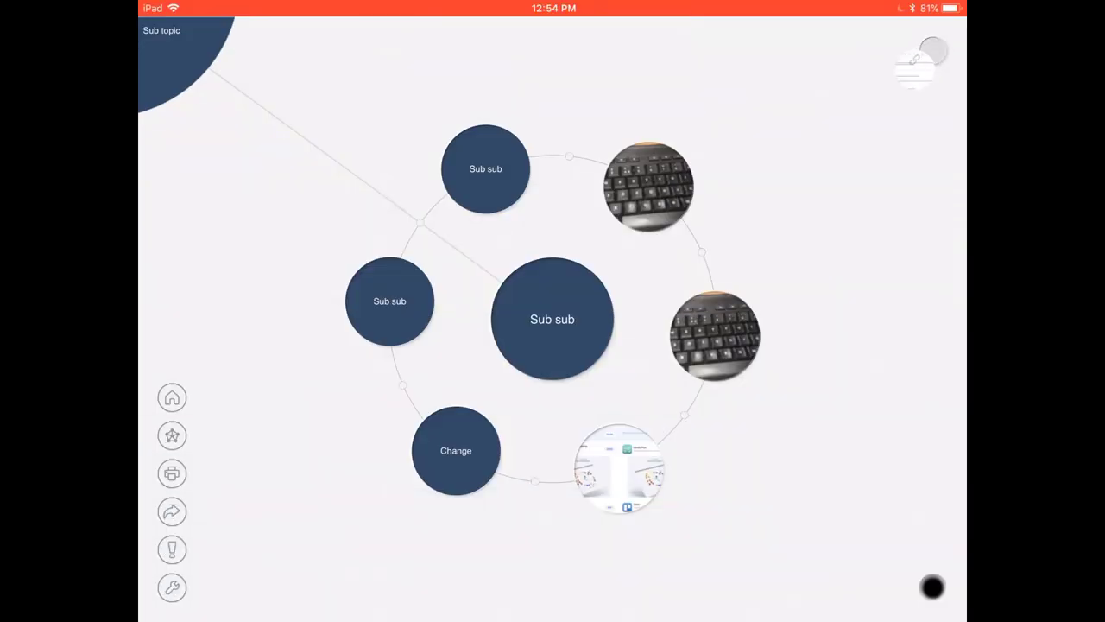
Step: Copy the Google web link inside the screenshot bubble, then open that link bubble as the map centre
mouse_move(933, 52)
mouse_down()
mouse_move(717, 250)
mouse_move(617, 450)
mouse_up()
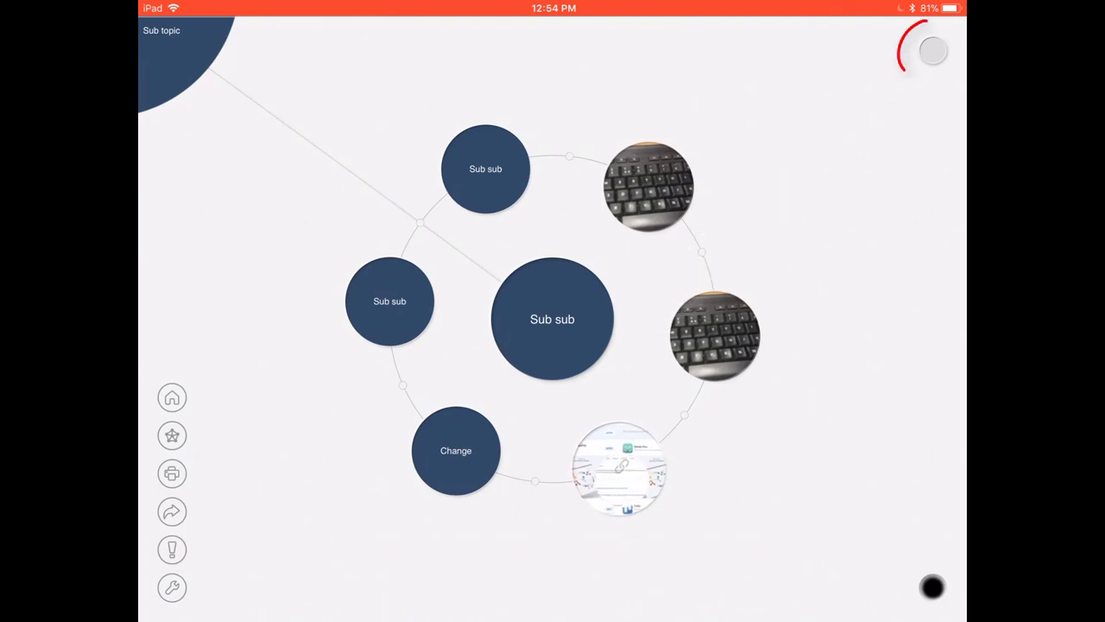
click(427, 468)
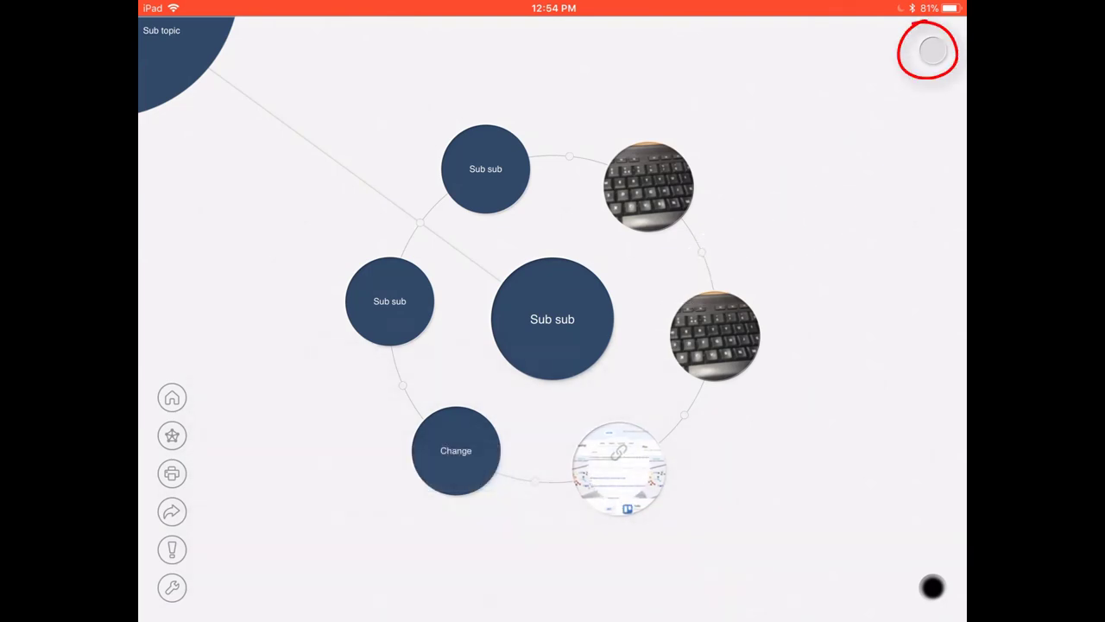
click(617, 466)
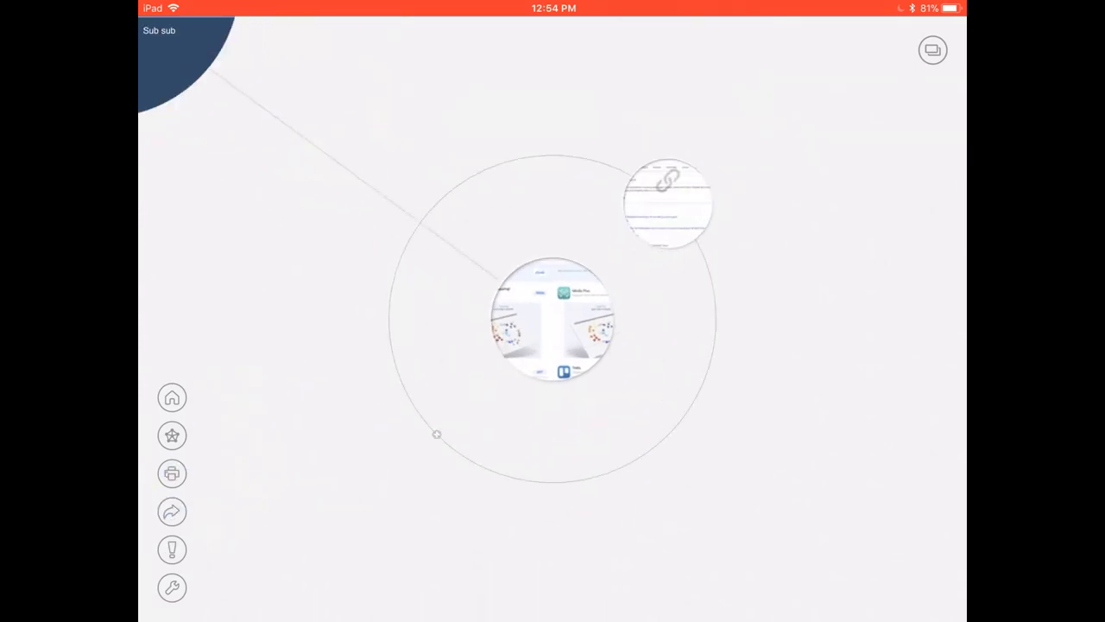
click(667, 203)
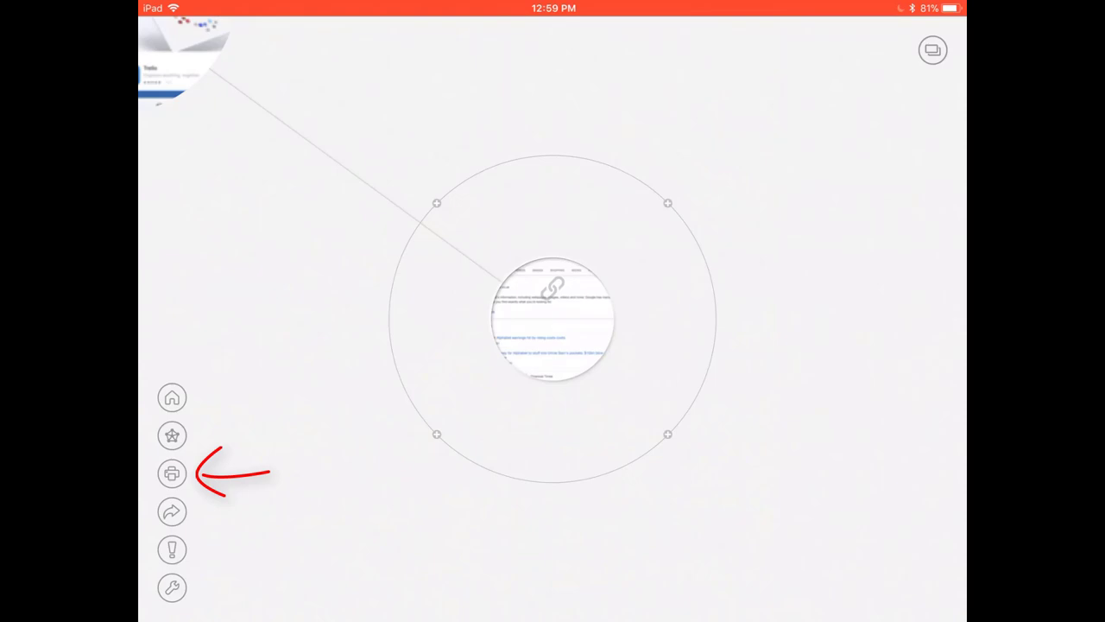
click(170, 472)
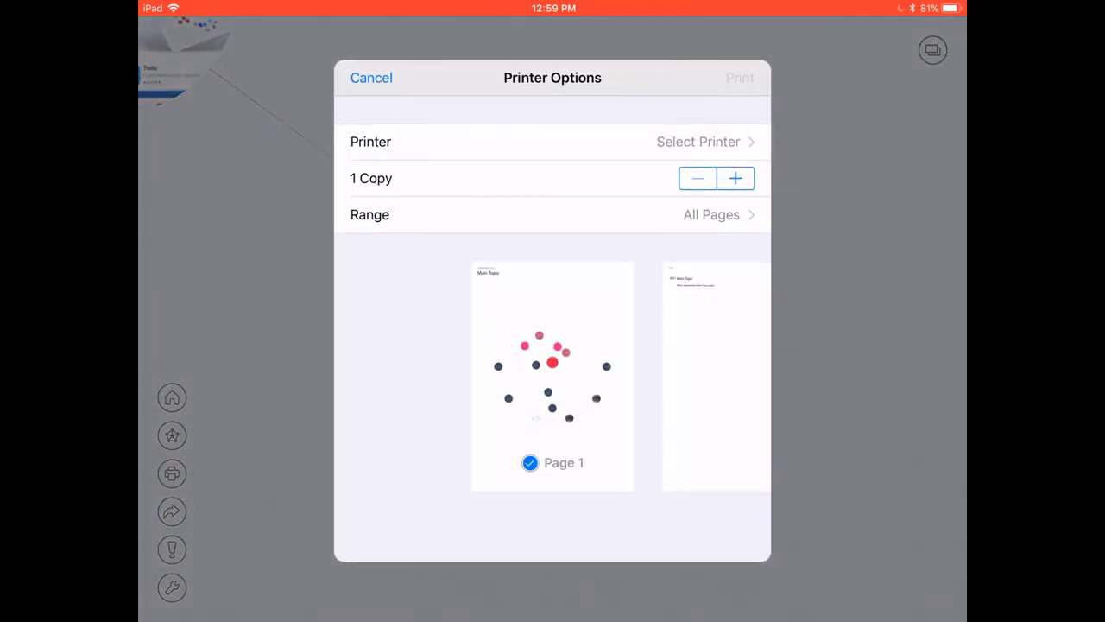
click(372, 78)
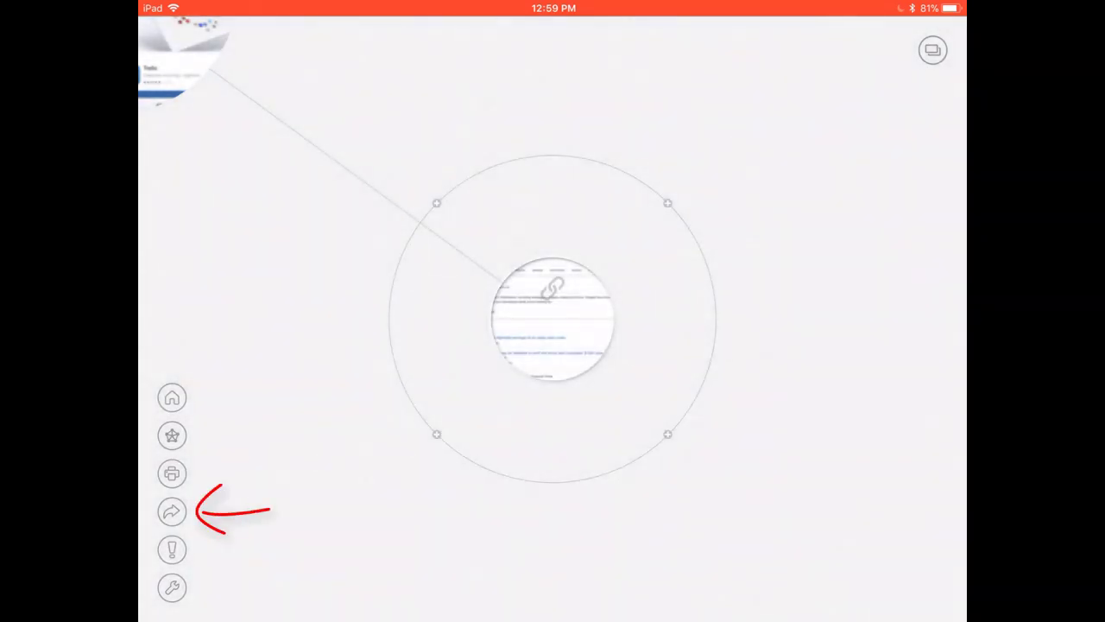
click(171, 511)
scroll(354, 423, down, 2)
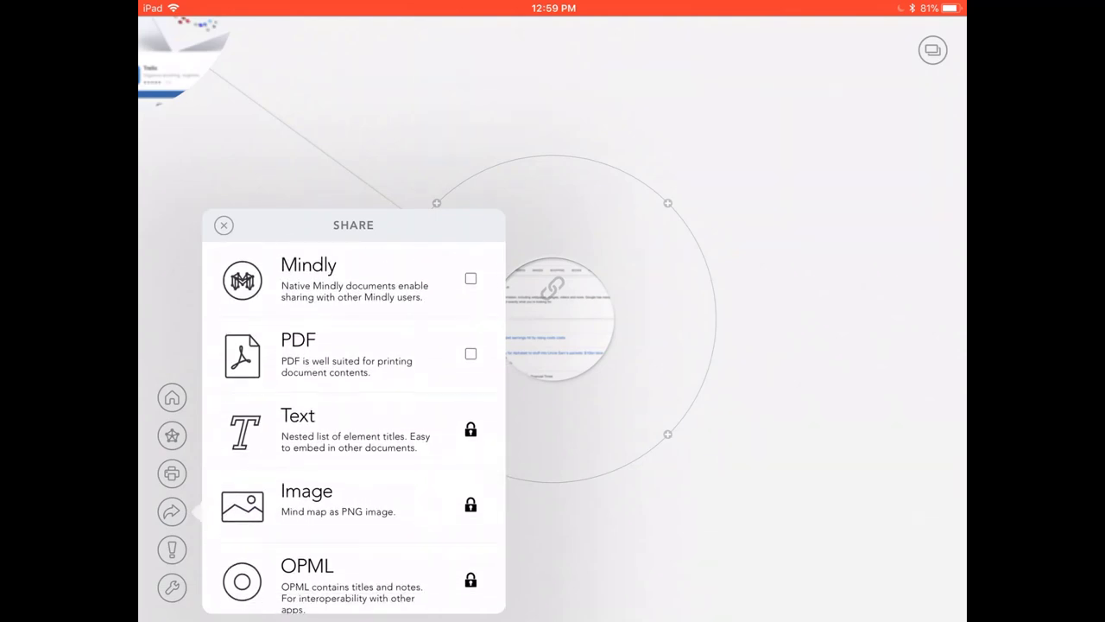
click(224, 225)
drag(268, 547, 226, 572)
click(172, 549)
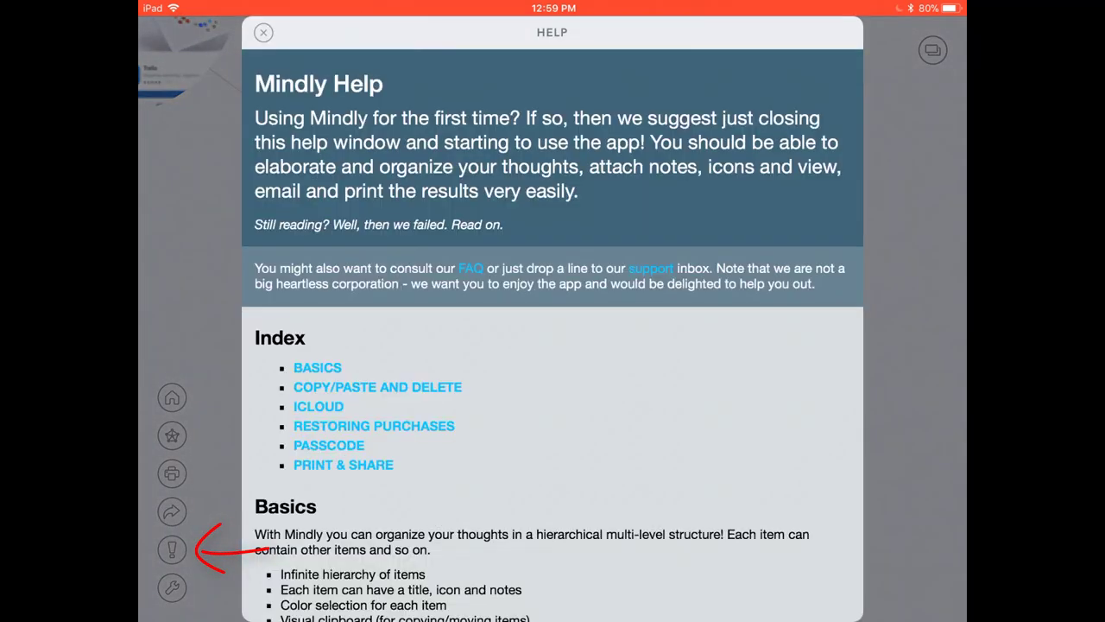
click(264, 32)
drag(268, 588, 220, 604)
click(172, 588)
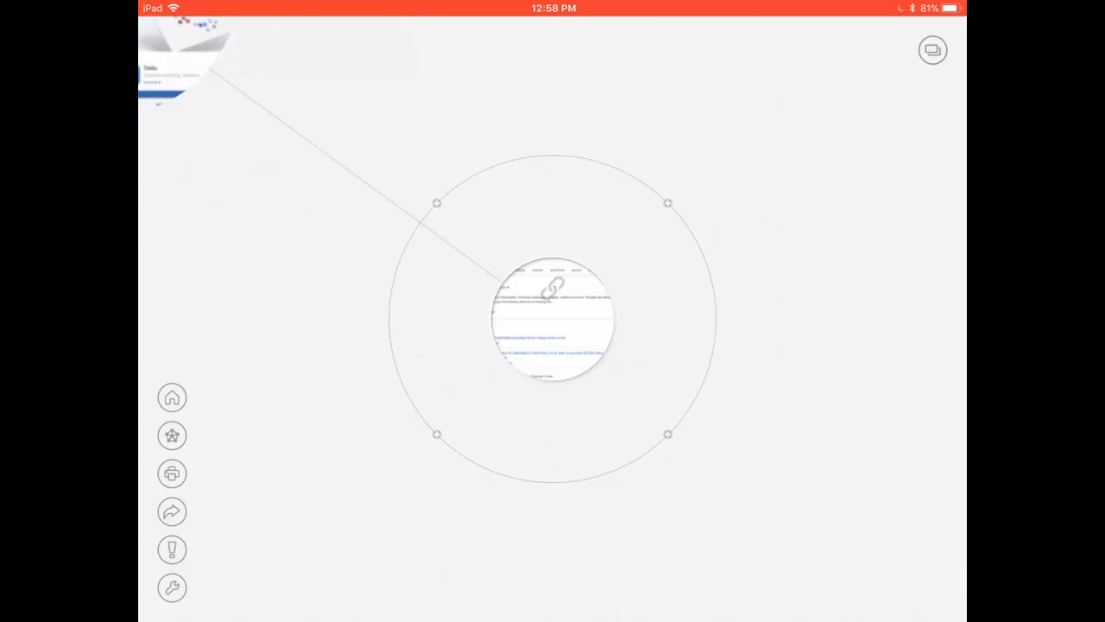
Step: Open the MINDMAP overview and pan from Main Topic down to the lower-left image and link bubbles
click(171, 435)
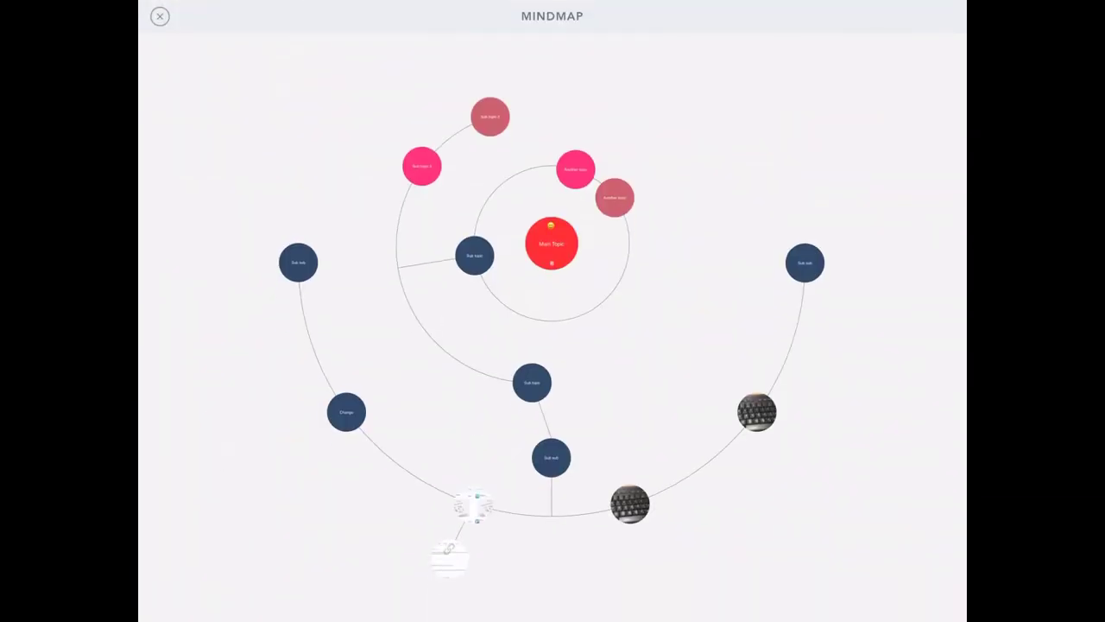
scroll(474, 509, up, 5)
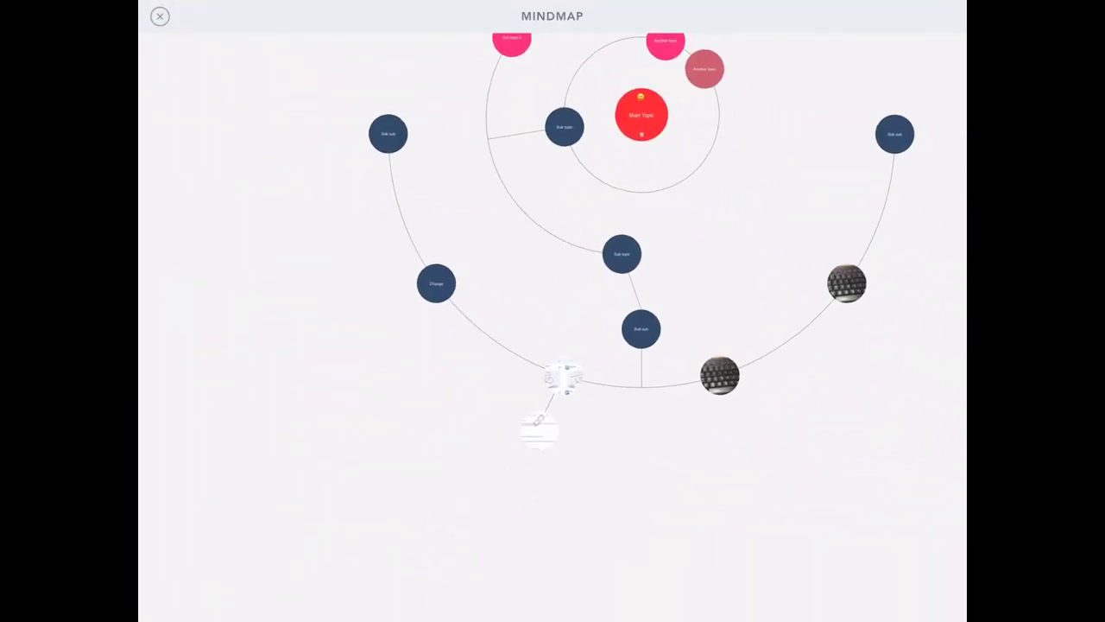
drag(449, 87, 486, 415)
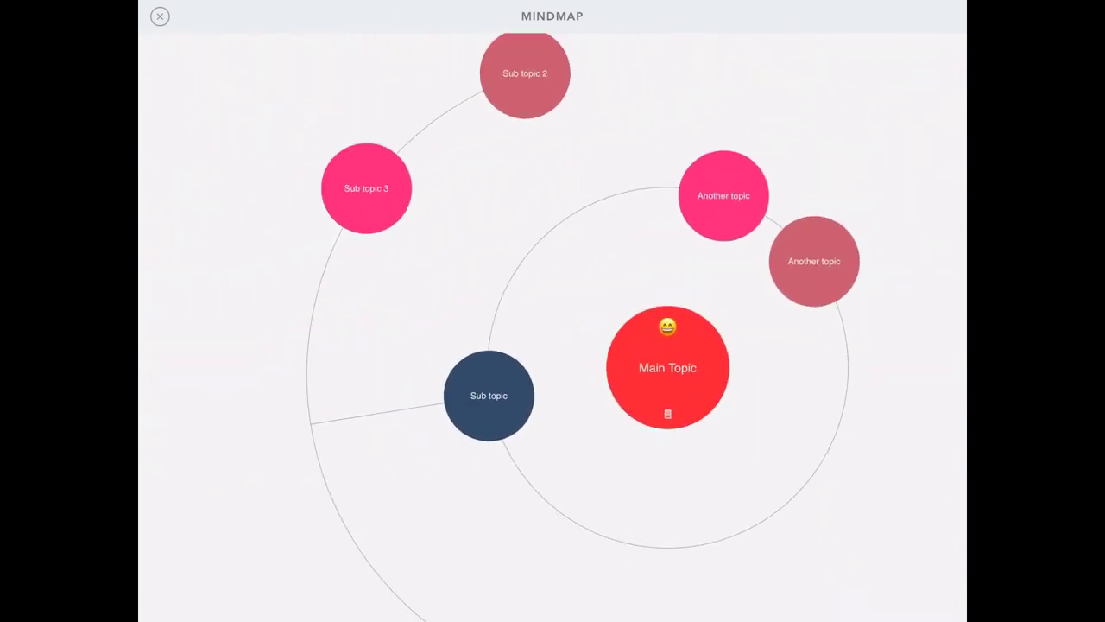
drag(345, 483, 743, 172)
scroll(552, 346, down, 5)
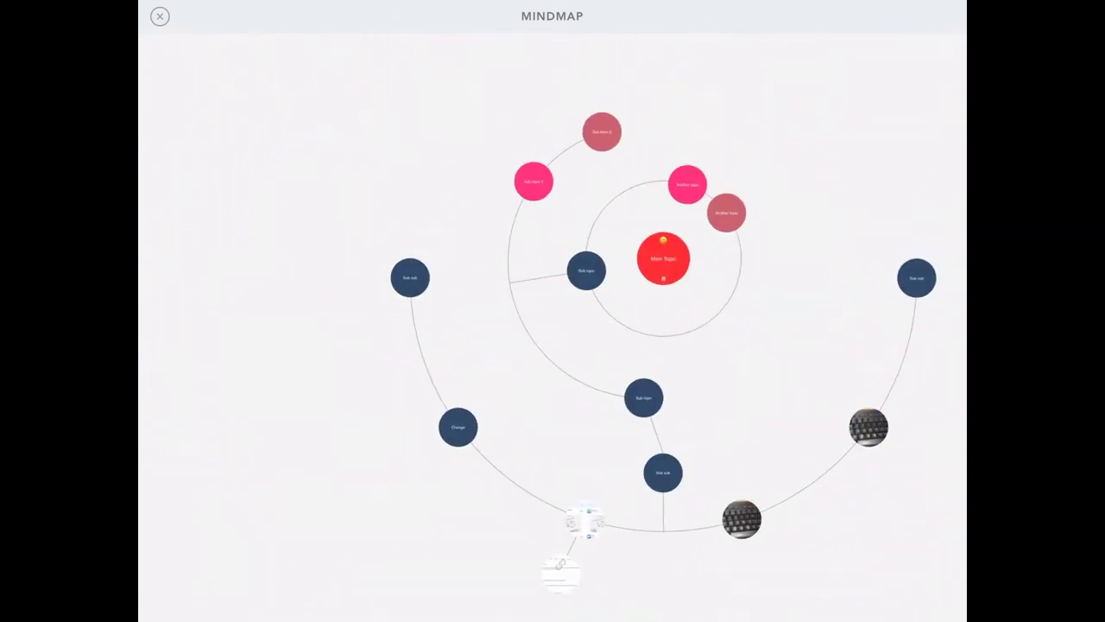